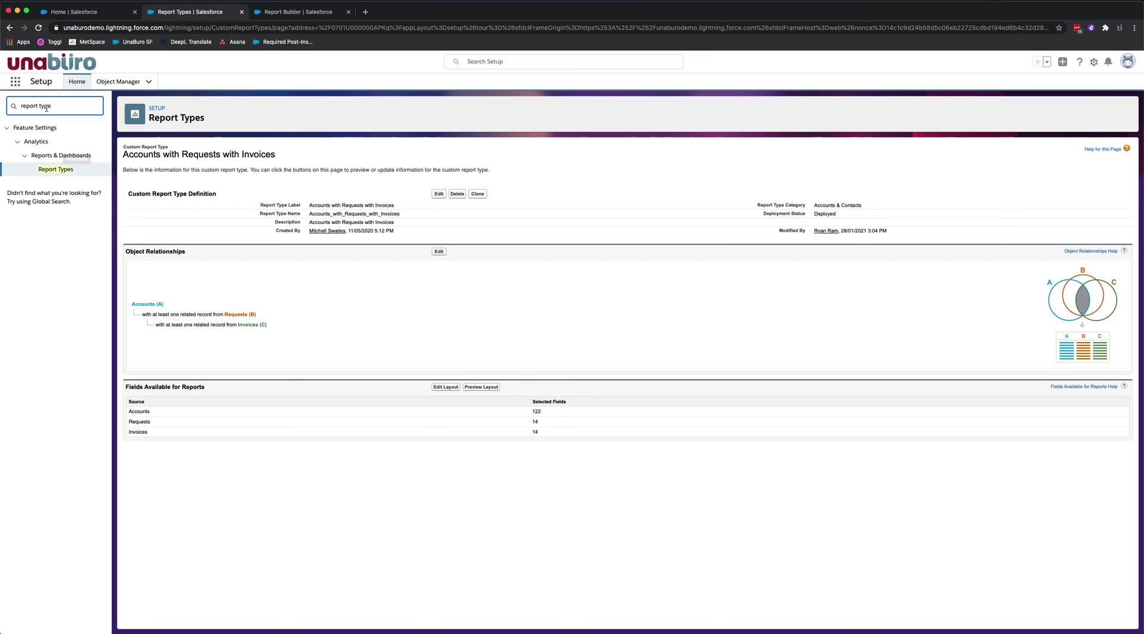
- Open the field layout of the custom report type Accounts with Requests with Invoices for editing
{"action": "left_click", "coordinate": [55, 169]}
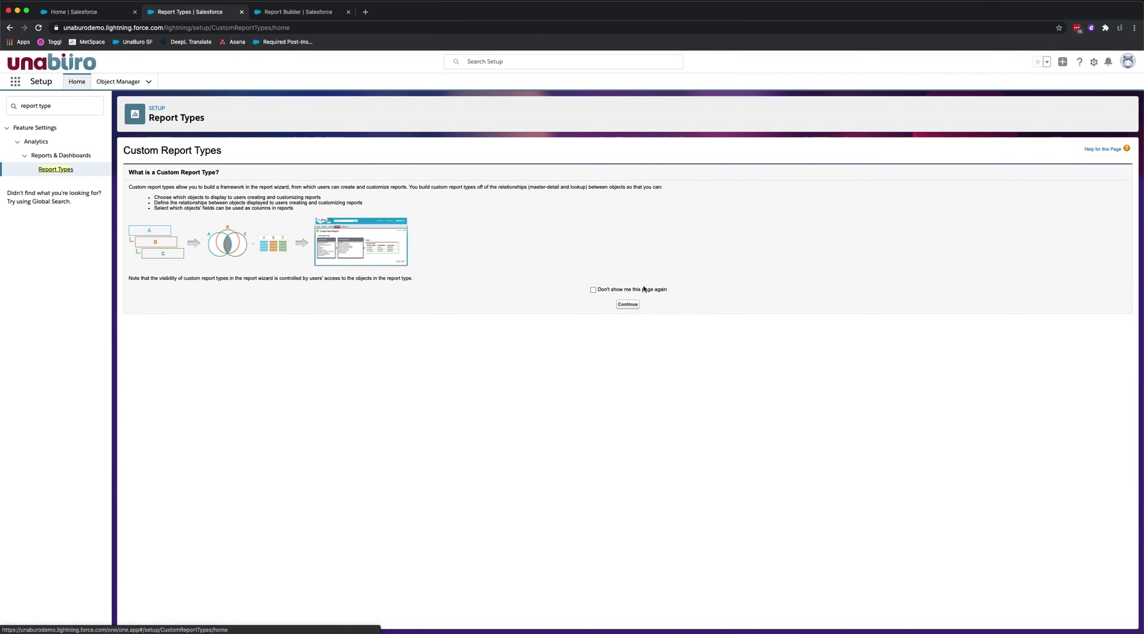
{"action": "left_click", "coordinate": [629, 305]}
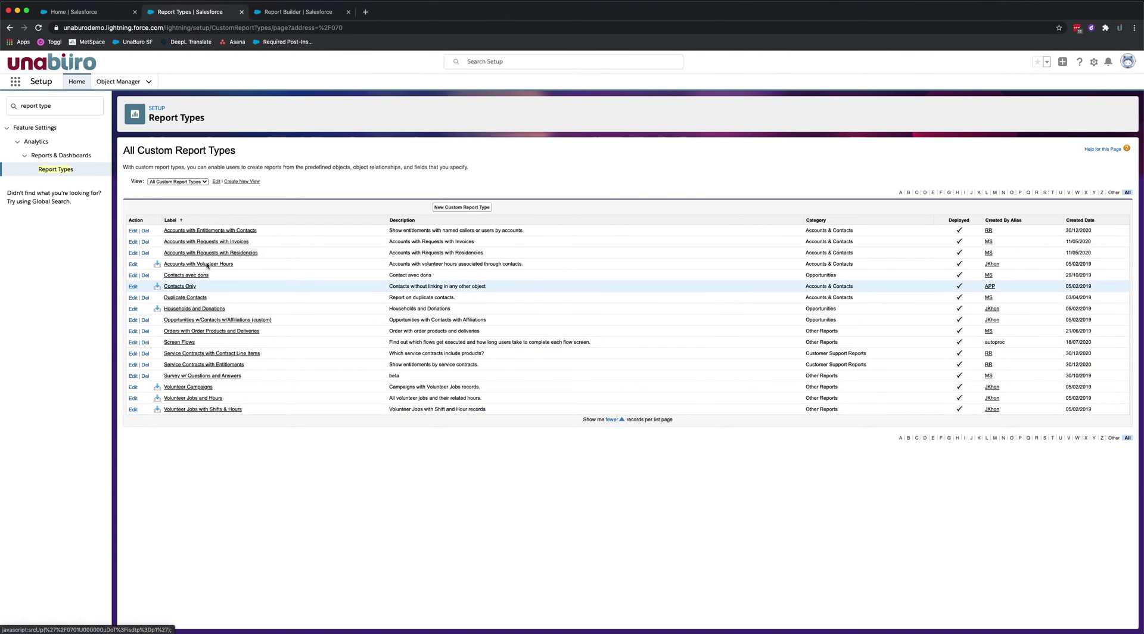
{"action": "left_click", "coordinate": [202, 243]}
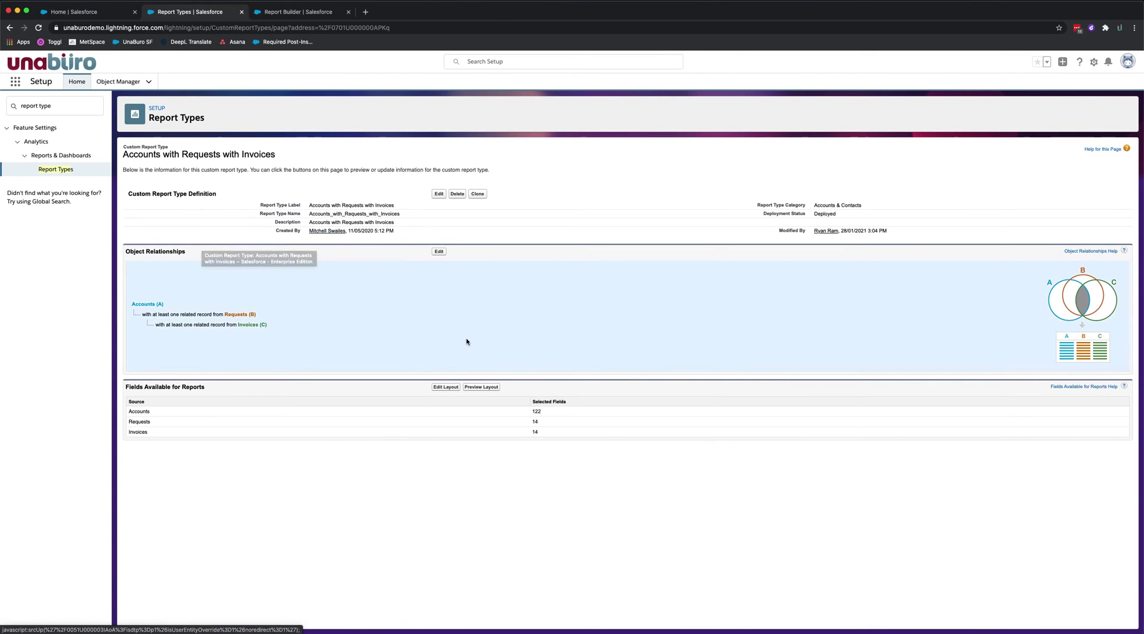
{"action": "left_click", "coordinate": [441, 388]}
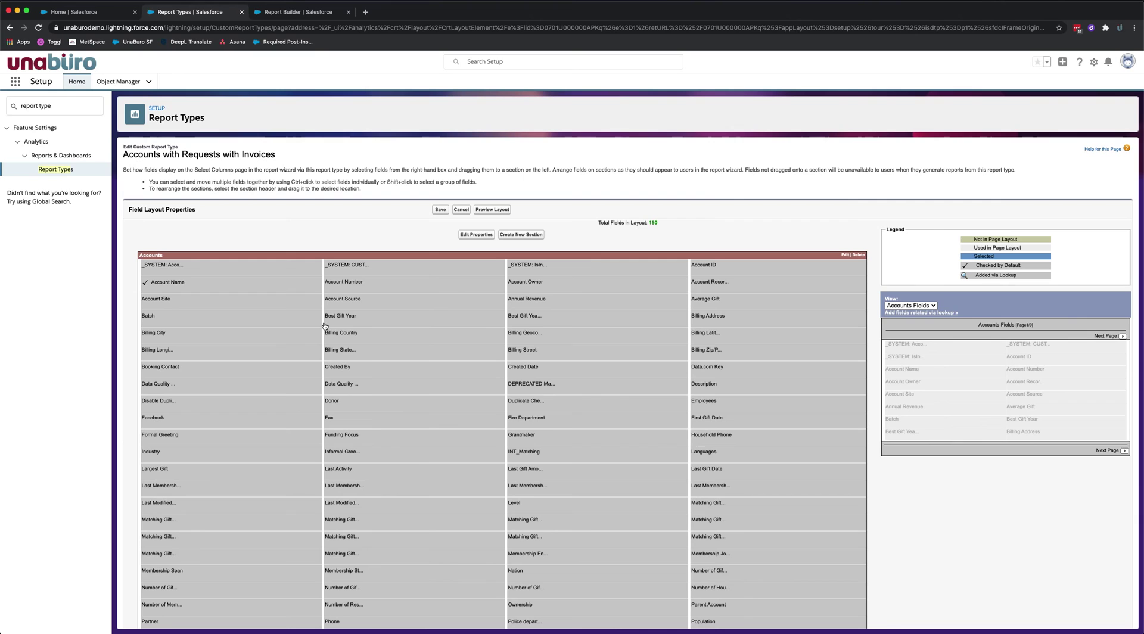
- Add the Status and Amount fields from the Invoices fields to the layout's Invoices section
{"action": "mouse_move", "coordinate": [324, 325]}
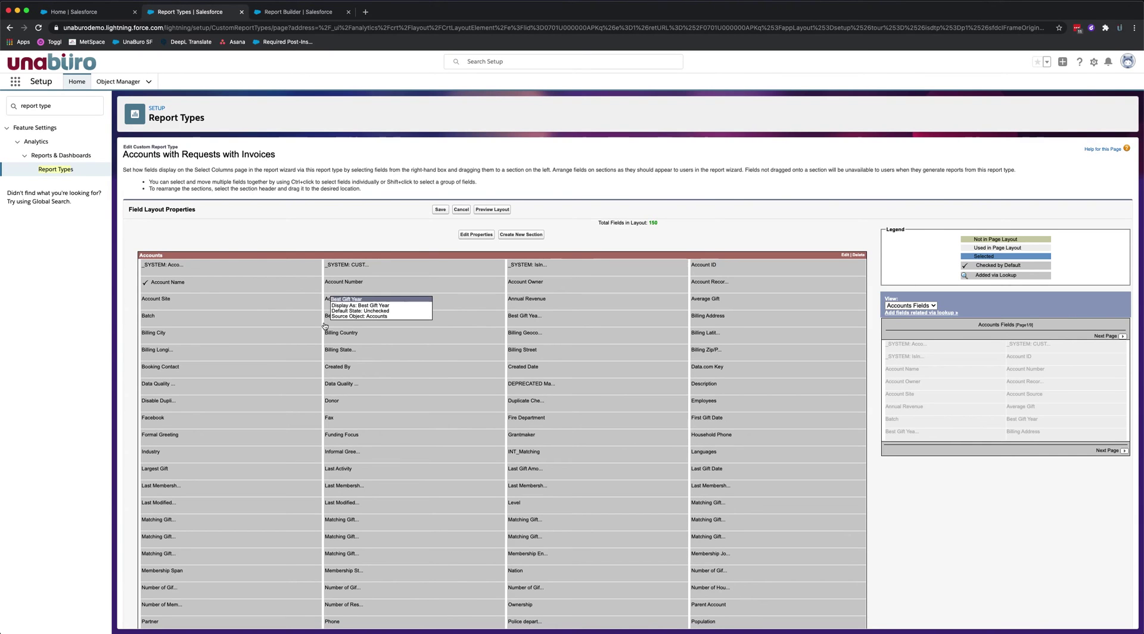
{"action": "scroll", "coordinate": [325, 326], "scroll_direction": "down", "scroll_amount": 3}
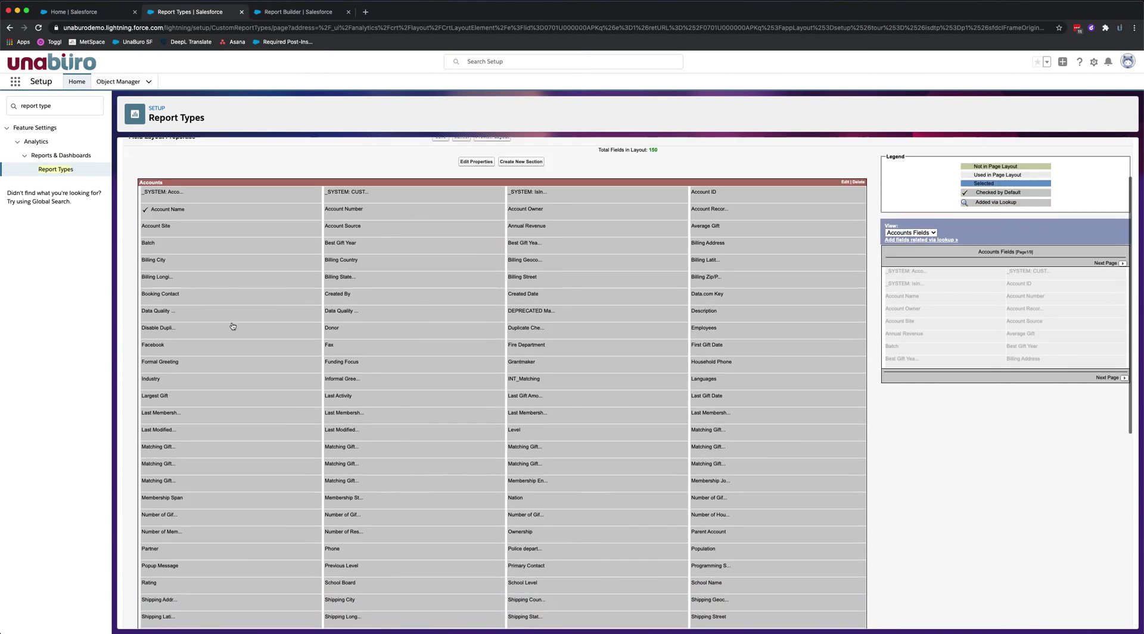
{"action": "scroll", "coordinate": [233, 326], "scroll_direction": "down", "scroll_amount": 5}
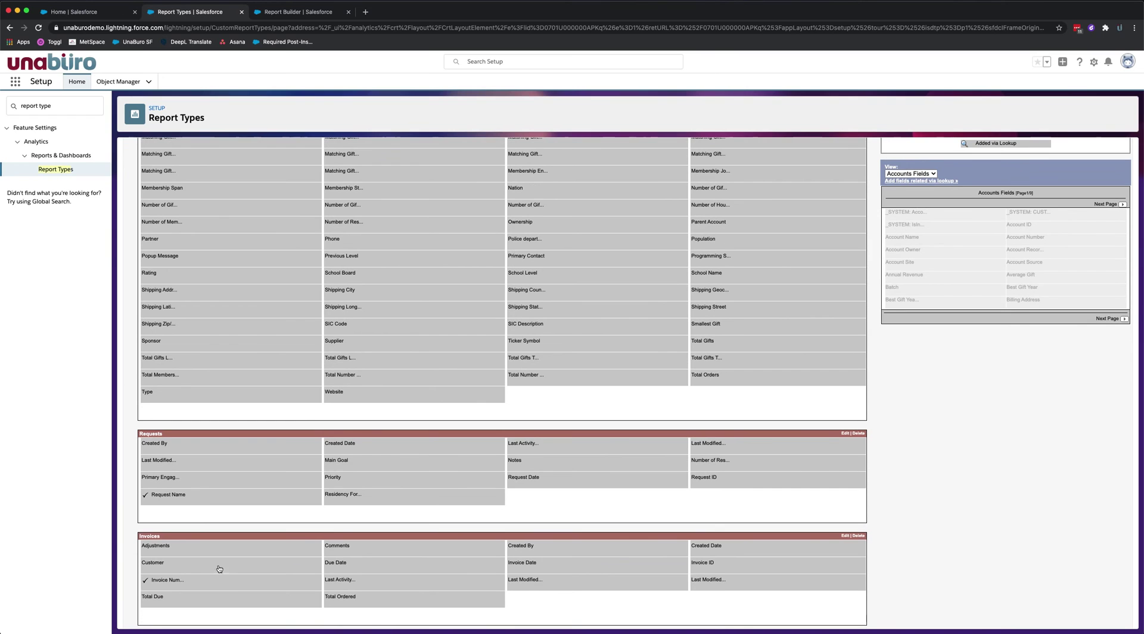
{"action": "mouse_move", "coordinate": [192, 548]}
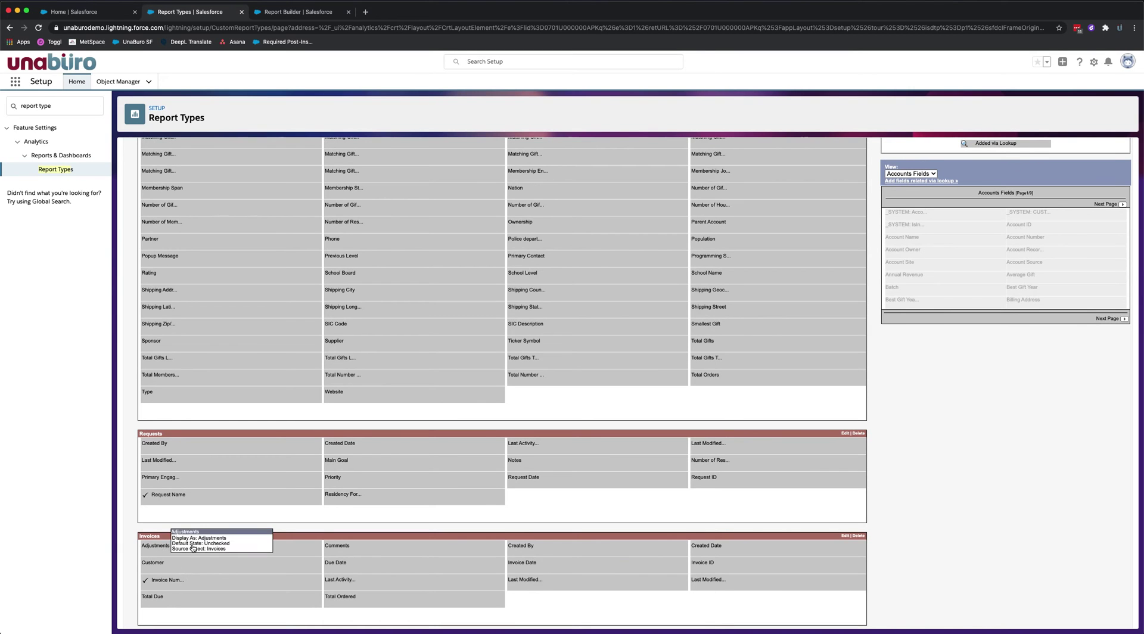
{"action": "scroll", "coordinate": [193, 549], "scroll_direction": "down", "scroll_amount": 2}
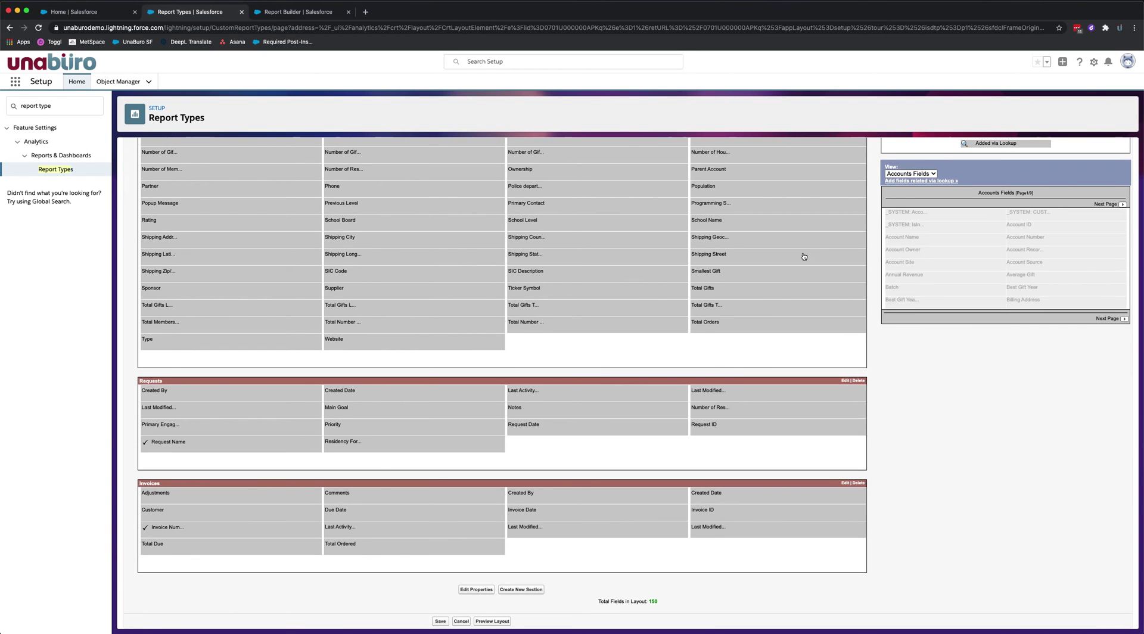
{"action": "left_click", "coordinate": [899, 174]}
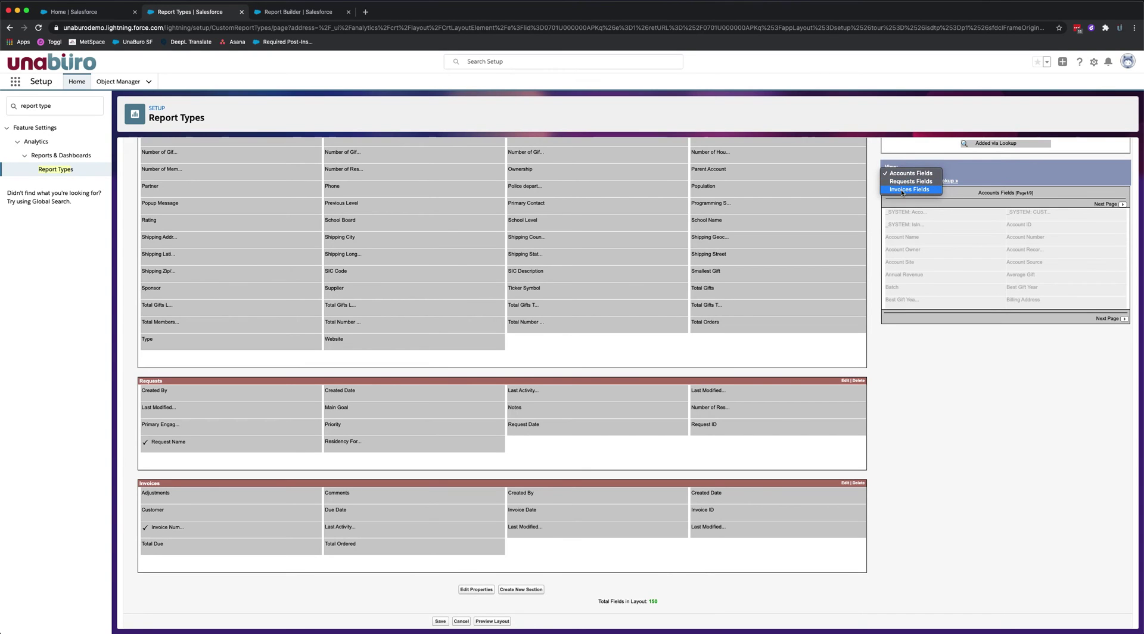
{"action": "left_click", "coordinate": [901, 190]}
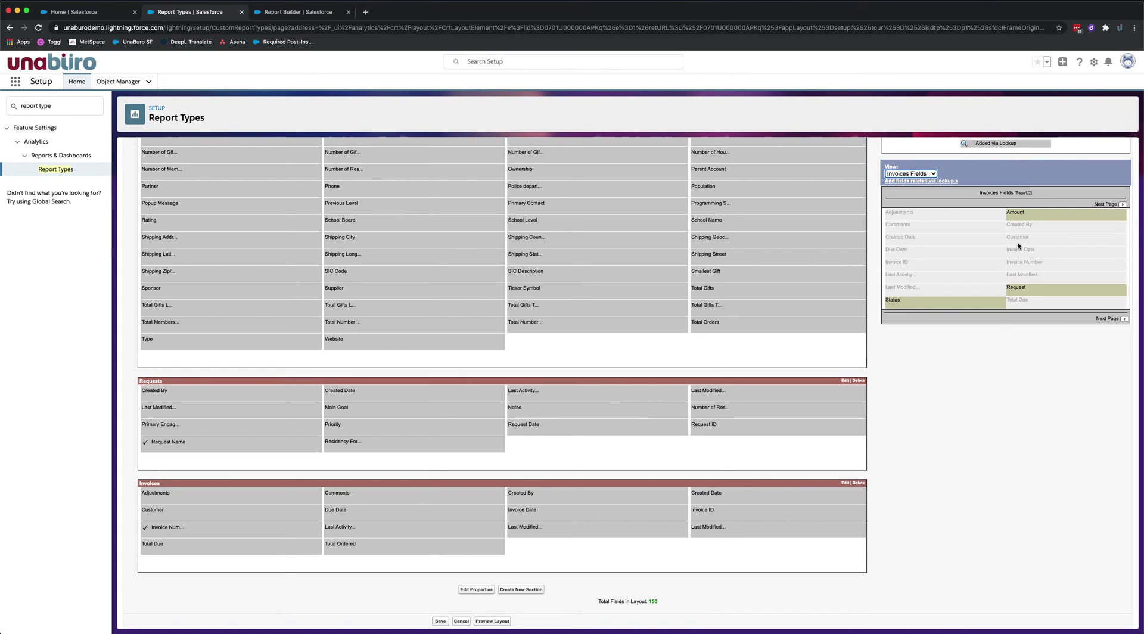
{"action": "left_click_drag", "start_coordinate": [907, 305], "coordinate": [620, 549]}
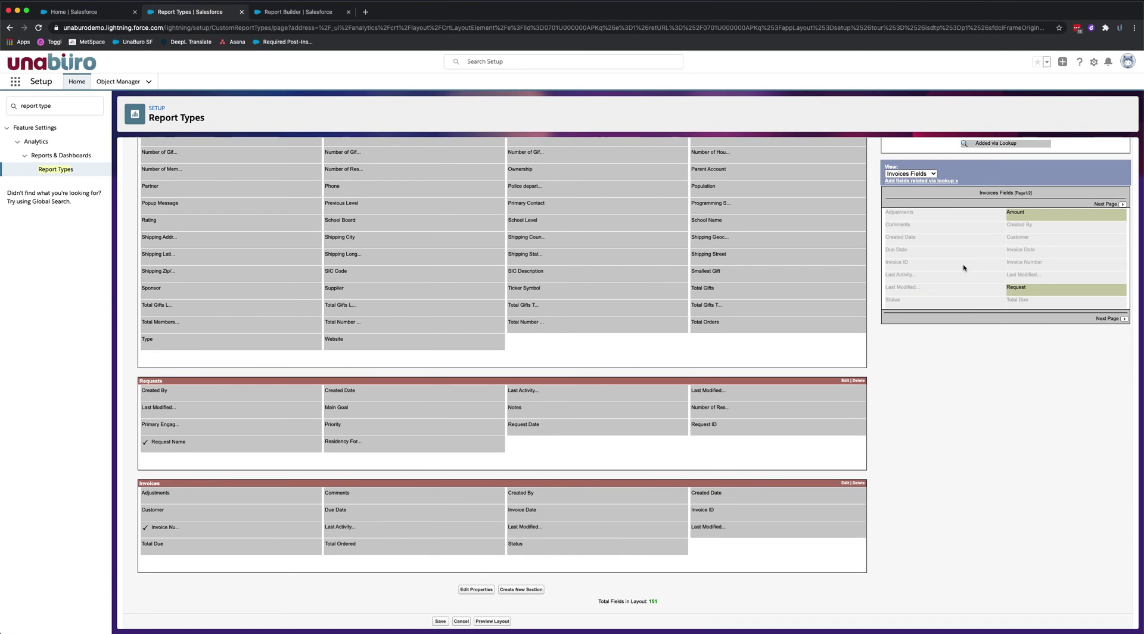
{"action": "left_click", "coordinate": [1018, 218]}
{"action": "left_click_drag", "start_coordinate": [1018, 218], "coordinate": [742, 551]}
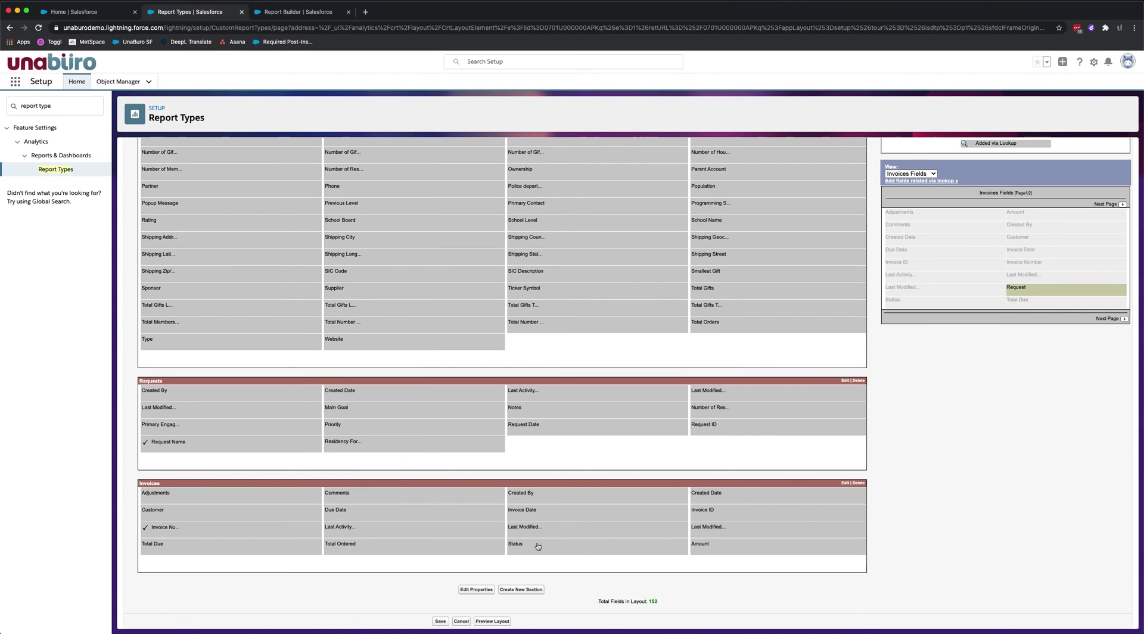
- Reorder the Invoices section so Status comes before Total Due and Amount comes after Adjustments
{"action": "left_click_drag", "start_coordinate": [535, 551], "coordinate": [255, 548]}
{"action": "mouse_move", "coordinate": [724, 544]}
{"action": "left_mouse_down"}
{"action": "mouse_move", "coordinate": [316, 490]}
{"action": "mouse_move", "coordinate": [426, 499]}
{"action": "left_mouse_up"}
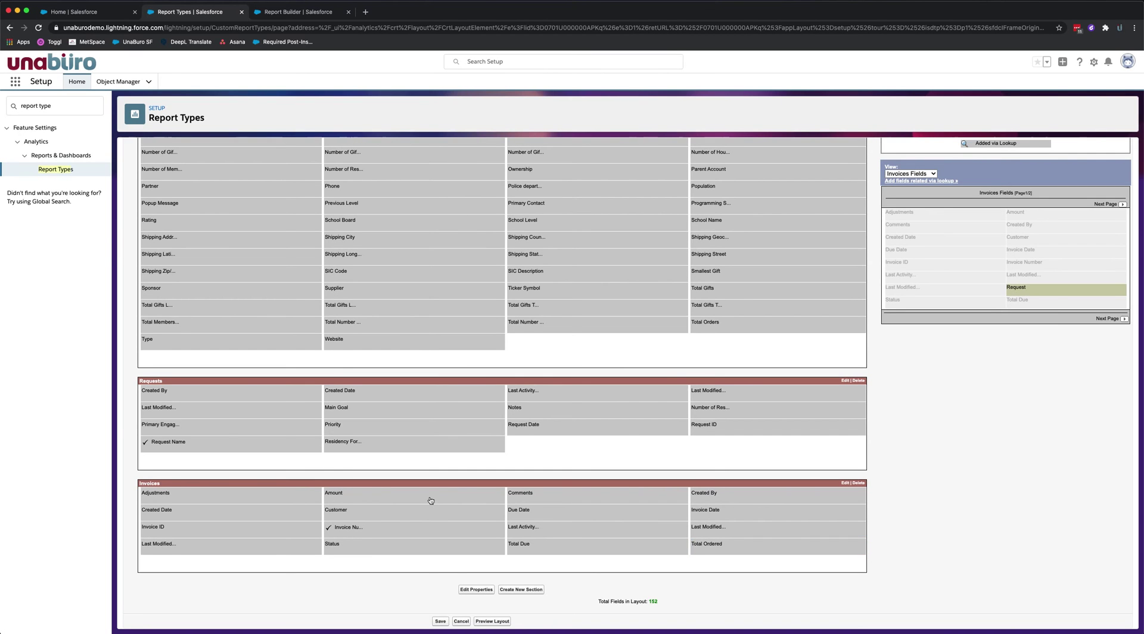
- Add the Company Name and Department fields to the Accounts section via the Account Owner lookup
{"action": "scroll", "coordinate": [553, 513], "scroll_direction": "up", "scroll_amount": 3}
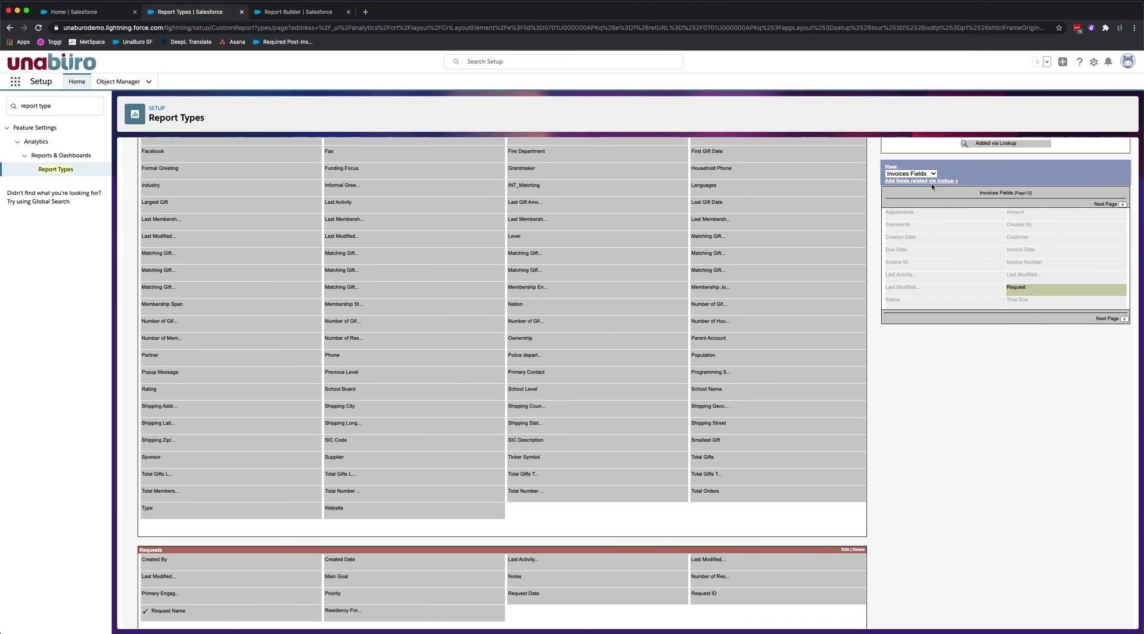
{"action": "scroll", "coordinate": [806, 243], "scroll_direction": "up", "scroll_amount": 1}
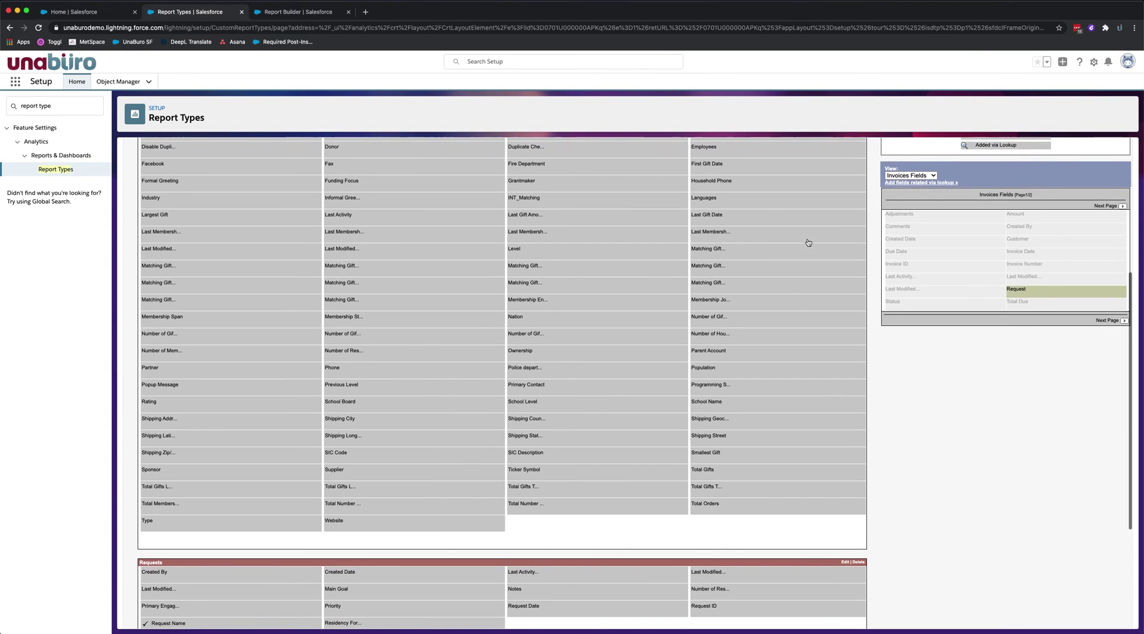
{"action": "scroll", "coordinate": [813, 221], "scroll_direction": "up", "scroll_amount": 1}
{"action": "left_click", "coordinate": [895, 172]}
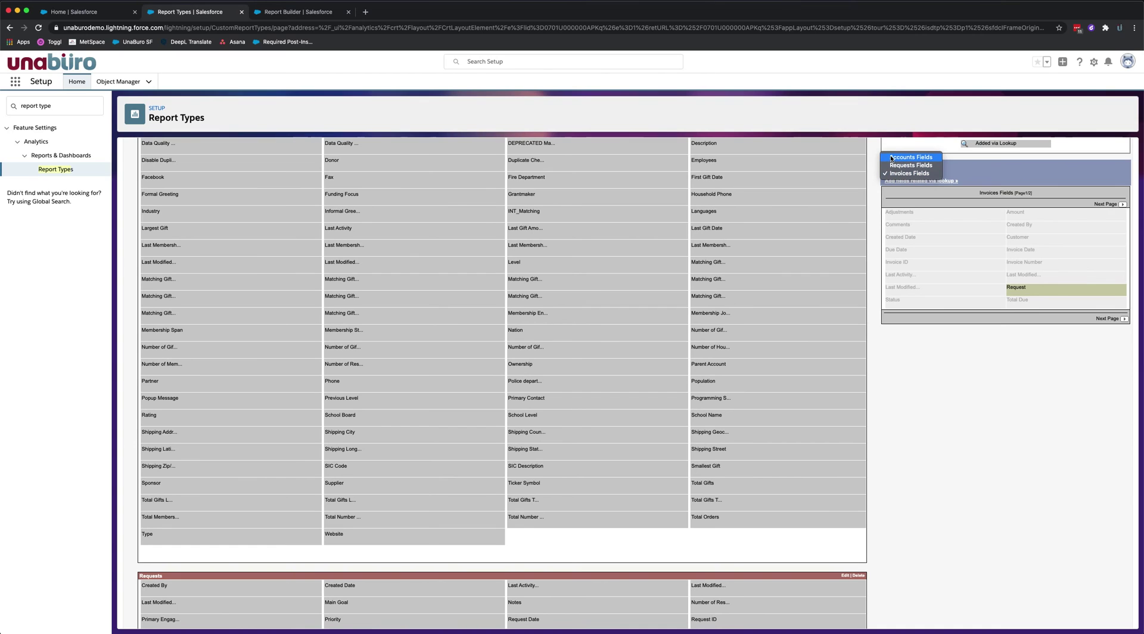
{"action": "left_click", "coordinate": [890, 155]}
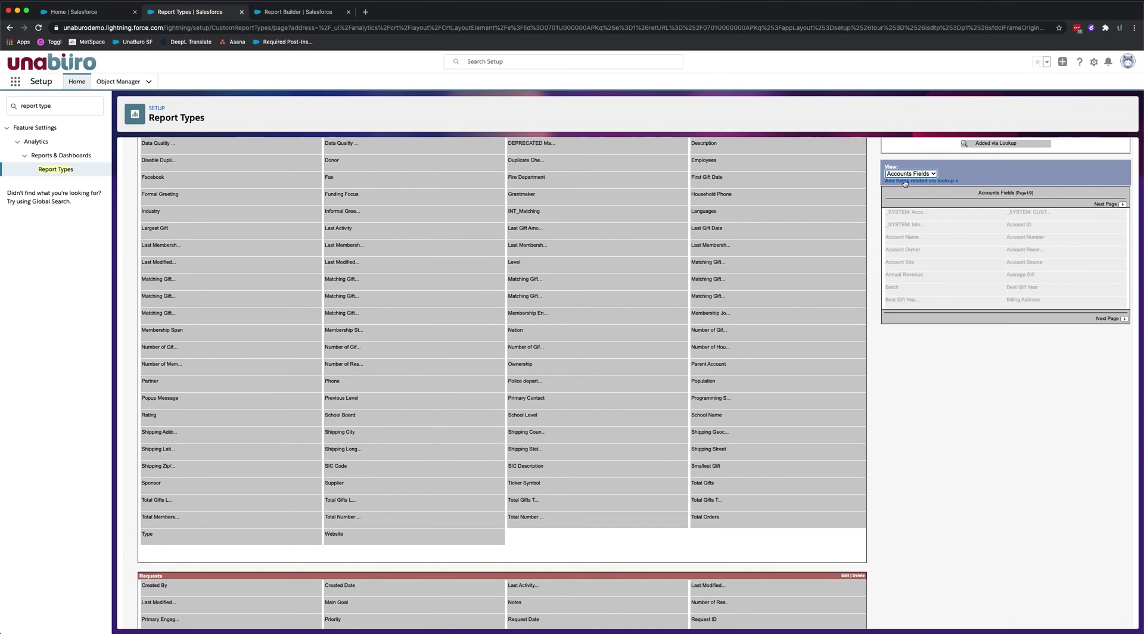
{"action": "left_click", "coordinate": [910, 181]}
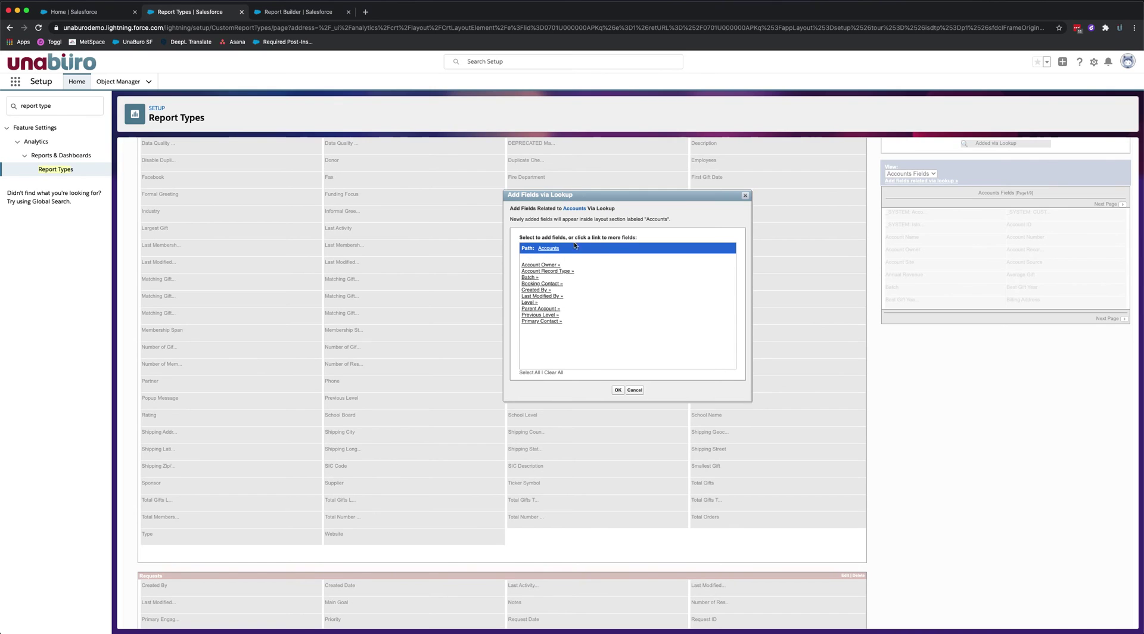
{"action": "left_click", "coordinate": [543, 266]}
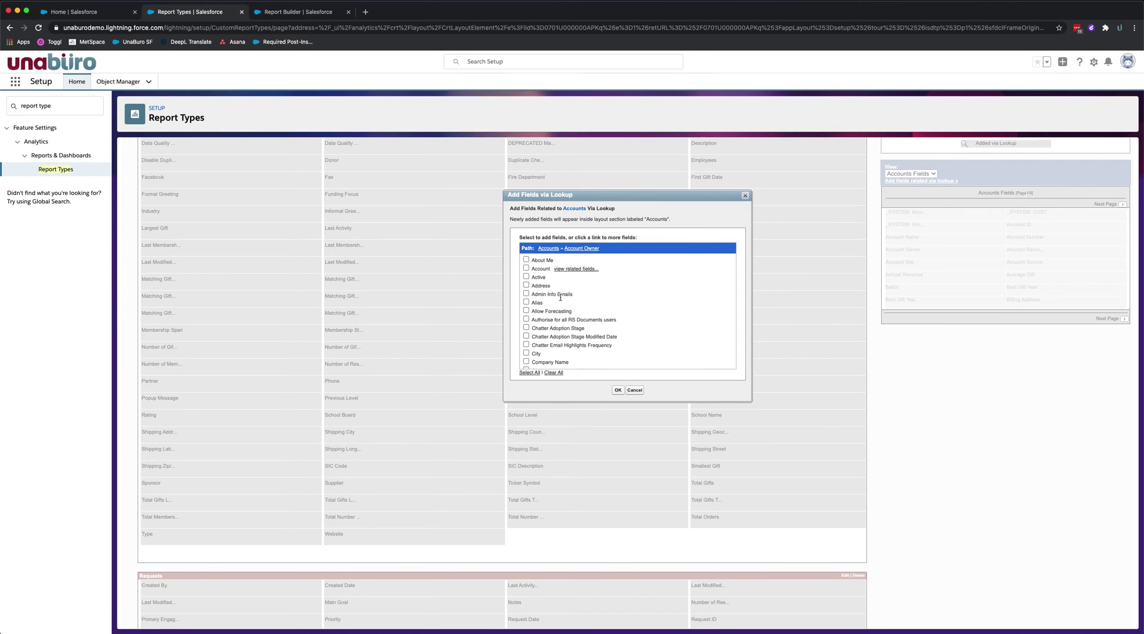
{"action": "scroll", "coordinate": [560, 297], "scroll_direction": "down", "scroll_amount": 3}
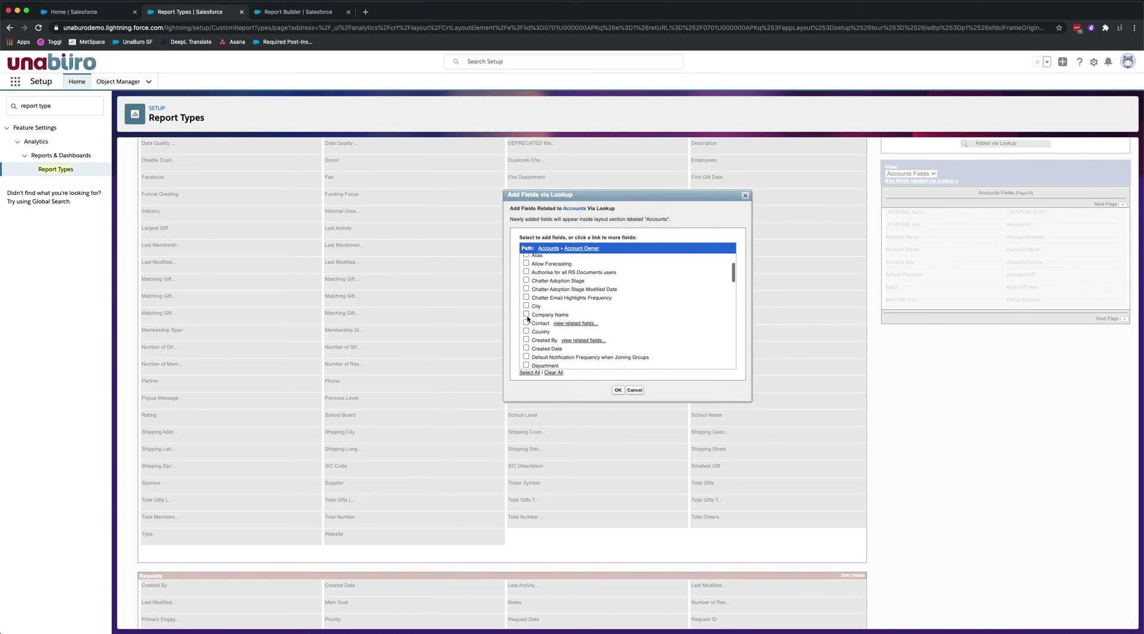
{"action": "scroll", "coordinate": [531, 327], "scroll_direction": "down", "scroll_amount": 3}
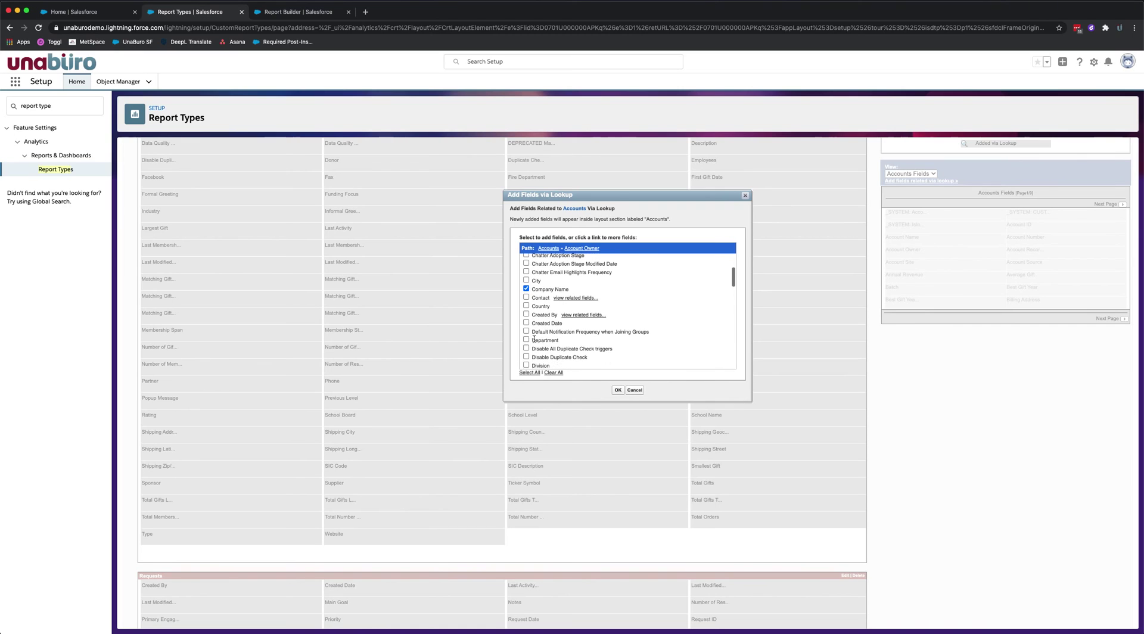
{"action": "left_click", "coordinate": [526, 340]}
{"action": "left_click", "coordinate": [617, 389]}
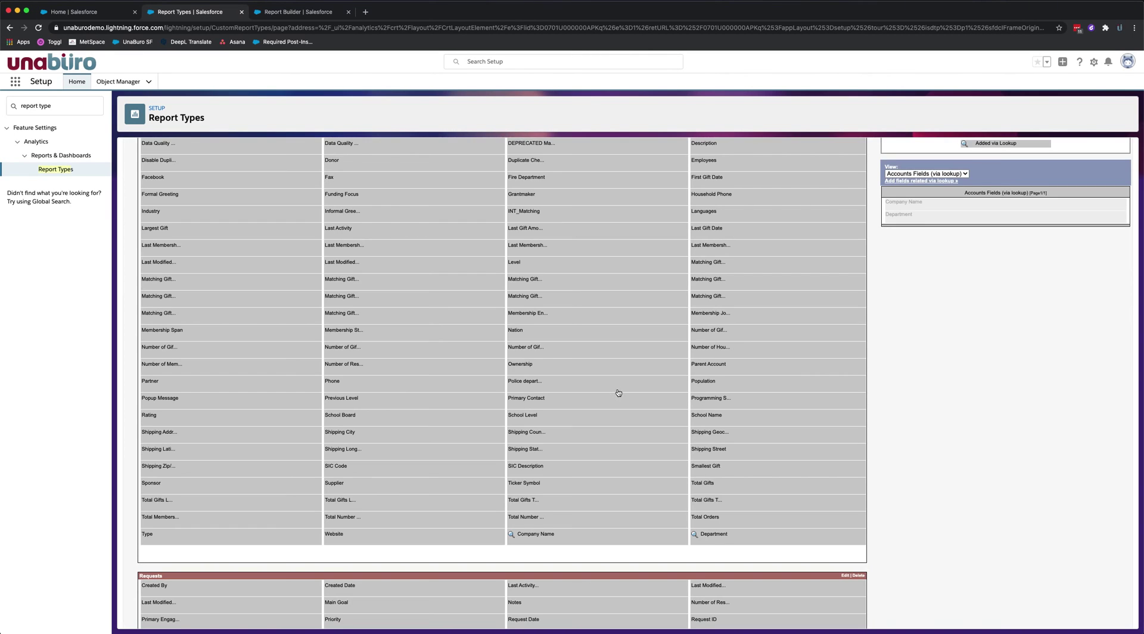
- Check the added lookup fields in the Accounts section and save the report type's field layout
{"action": "scroll", "coordinate": [619, 413], "scroll_direction": "down", "scroll_amount": 3}
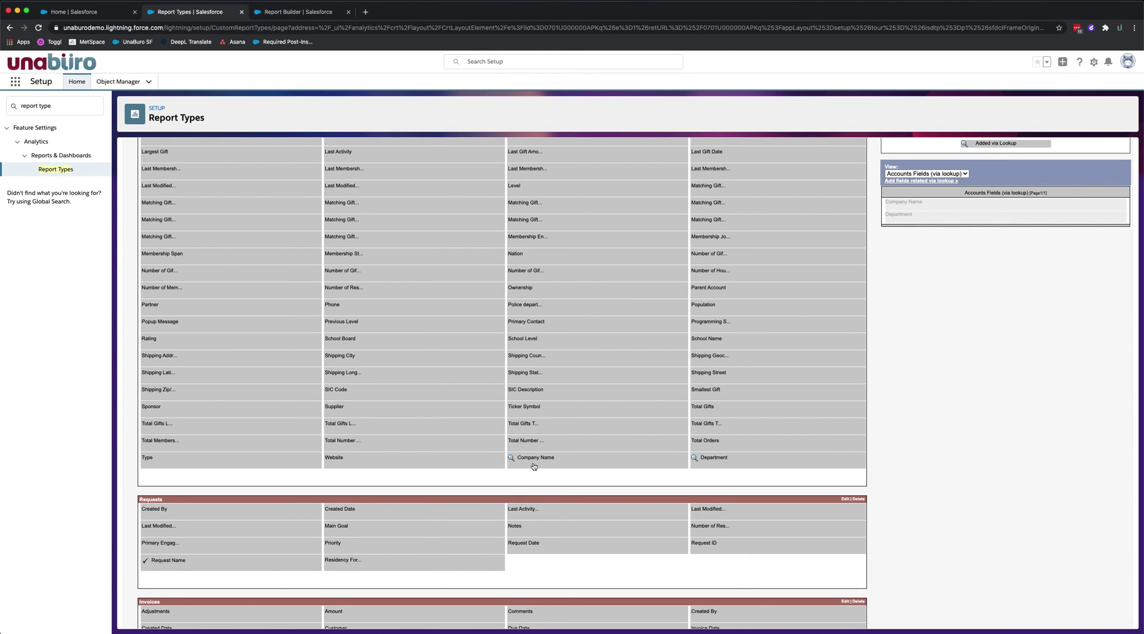
{"action": "mouse_move", "coordinate": [620, 445]}
{"action": "scroll", "coordinate": [711, 456], "scroll_direction": "up", "scroll_amount": 1}
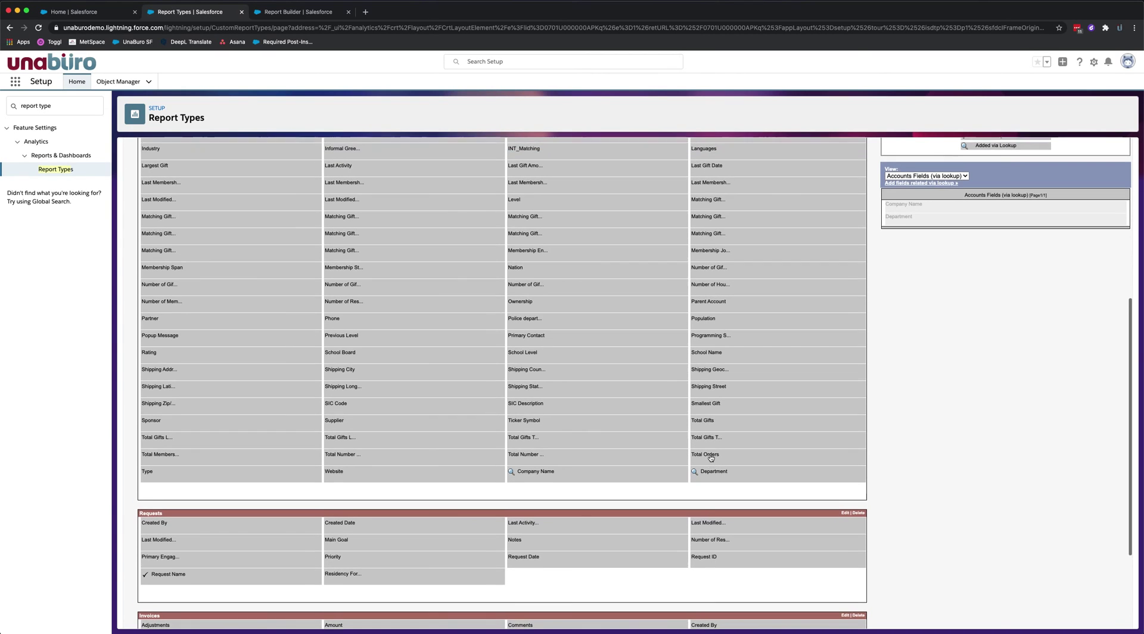
{"action": "scroll", "coordinate": [631, 440], "scroll_direction": "up", "scroll_amount": 5}
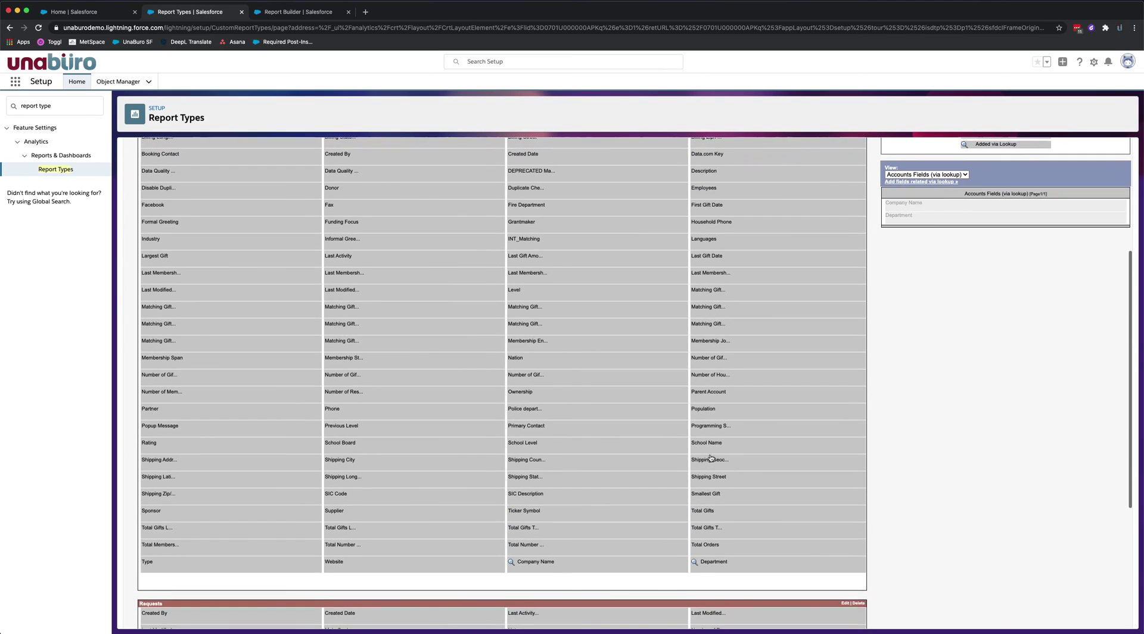
{"action": "scroll", "coordinate": [631, 440], "scroll_direction": "up", "scroll_amount": 12}
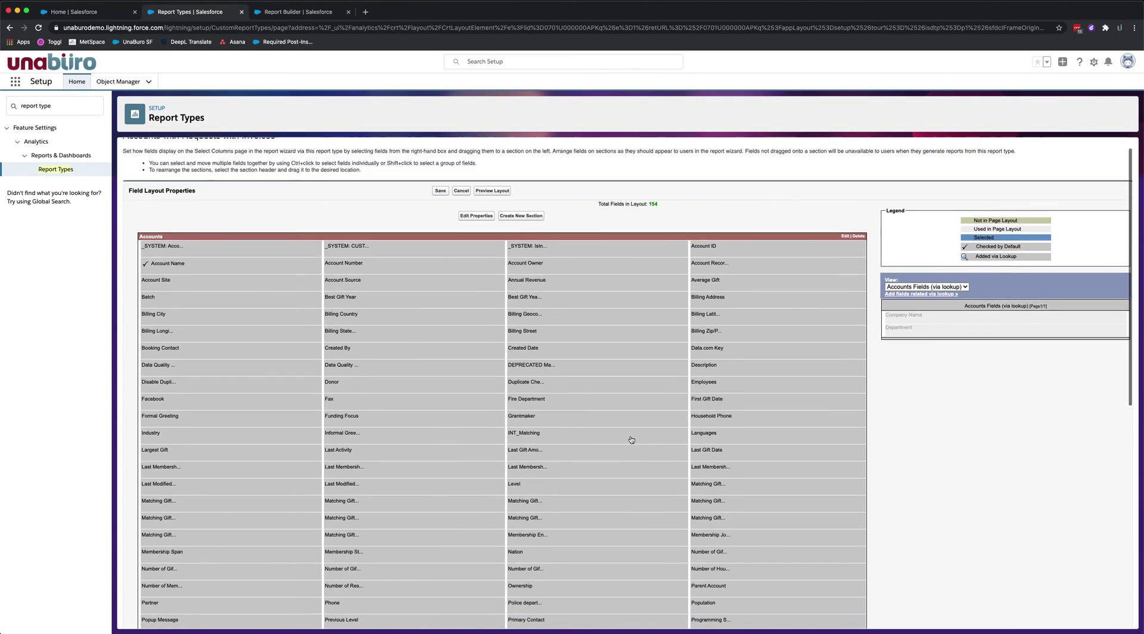
{"action": "left_click", "coordinate": [439, 210]}
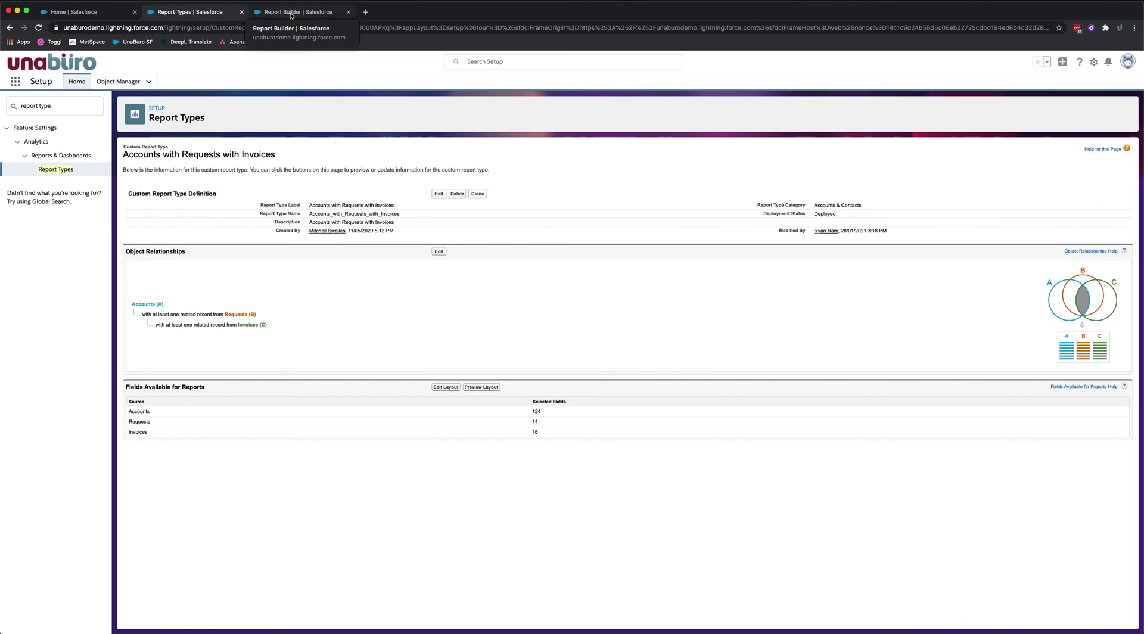
- Leave the open unsaved report in the Report Builder for the reports list, discarding its changes
{"action": "left_click", "coordinate": [291, 13]}
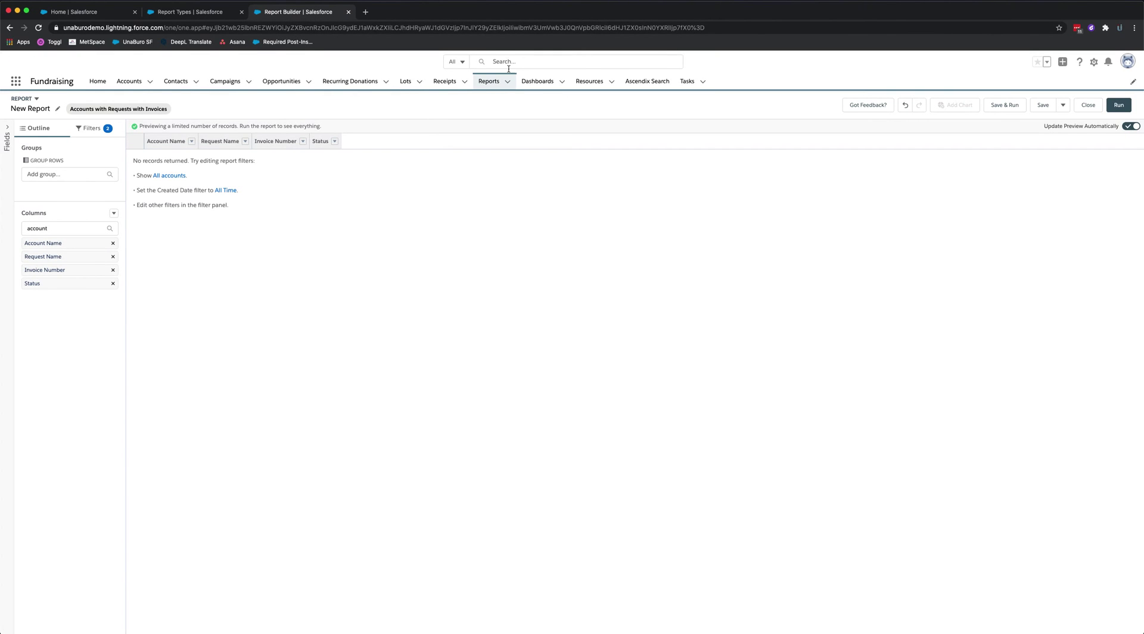
{"action": "left_click", "coordinate": [493, 82]}
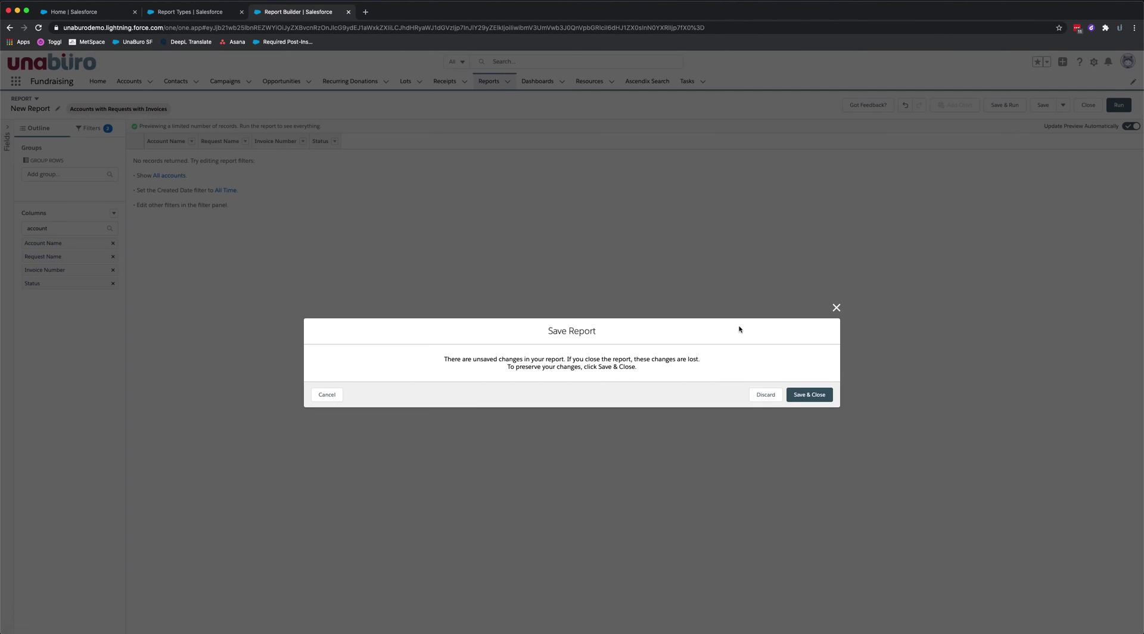
{"action": "left_click", "coordinate": [767, 395]}
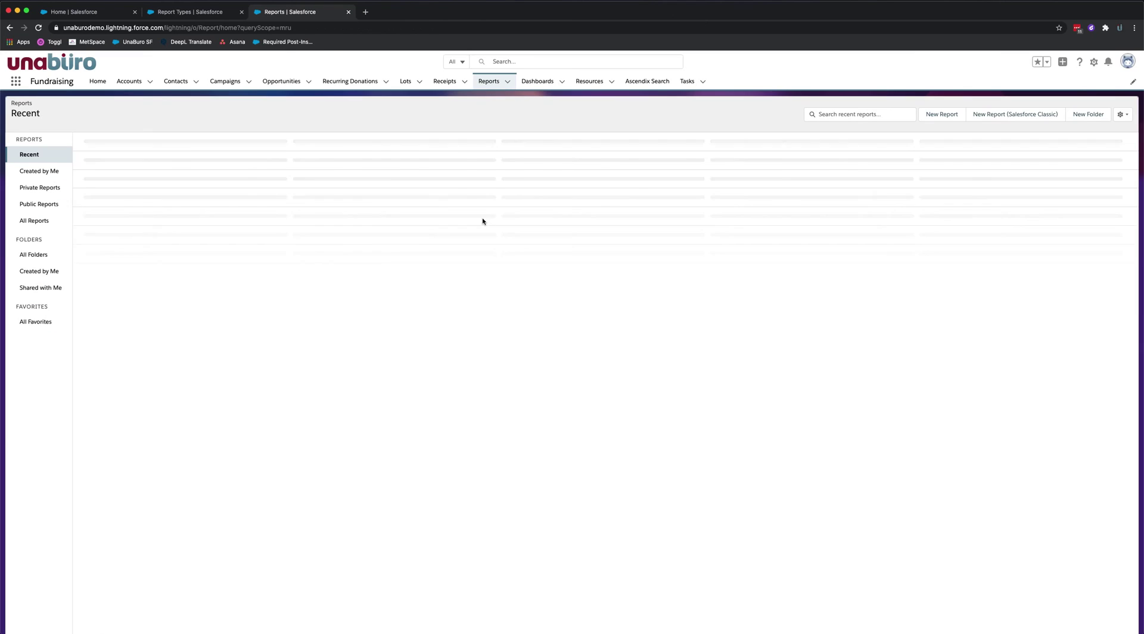
- Start a new report based on the Accounts with Requests with Invoices report type
{"action": "left_click", "coordinate": [936, 116]}
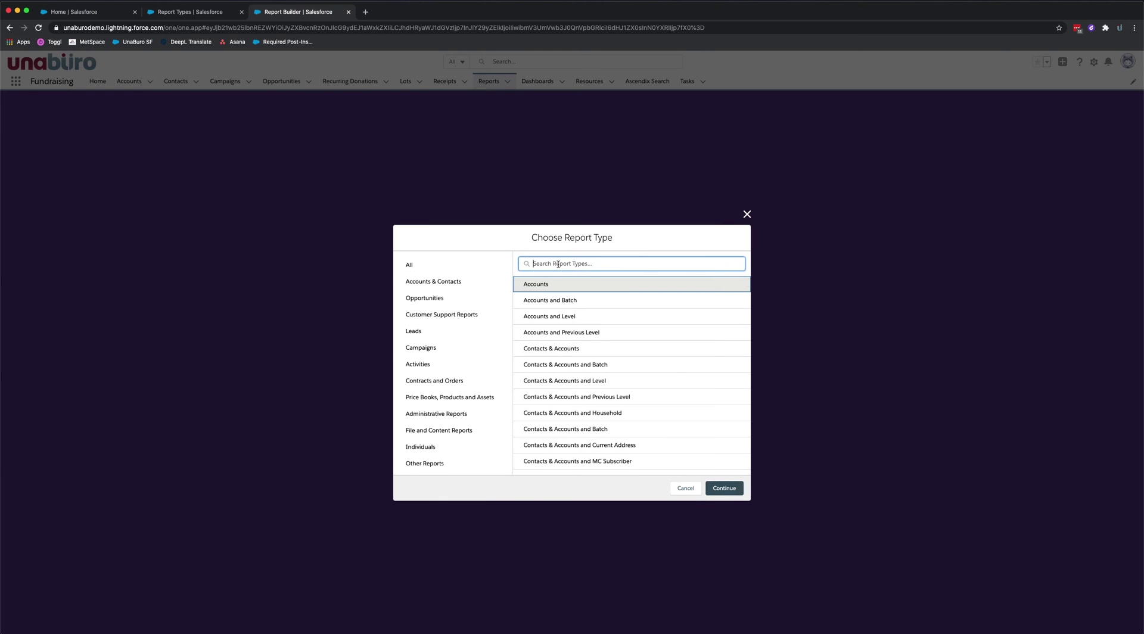
{"action": "type", "text": "account"}
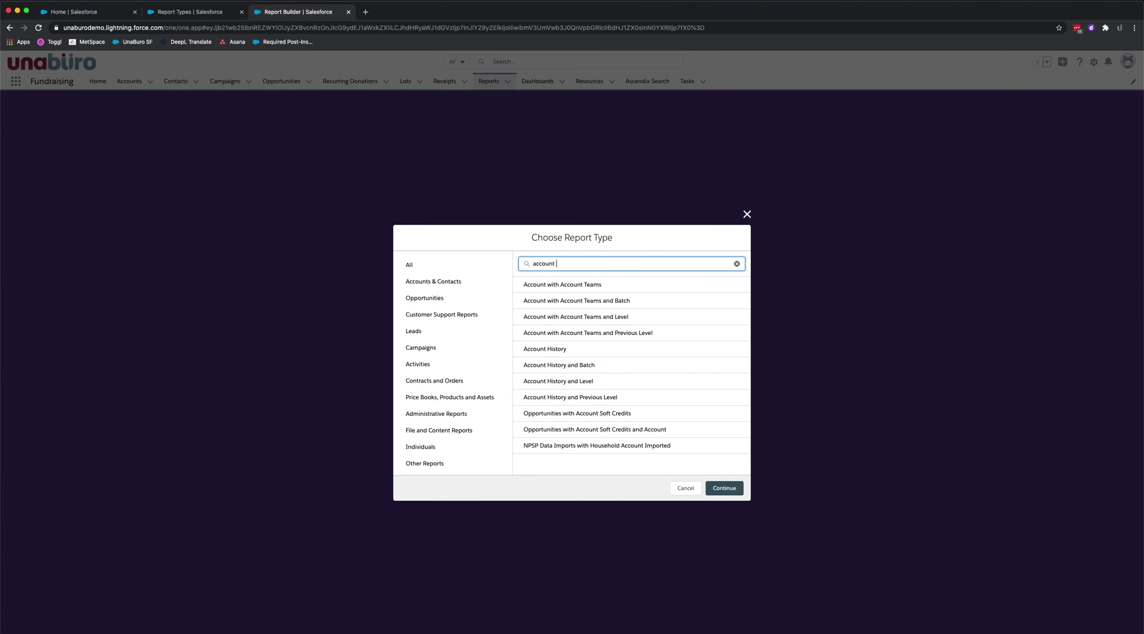
{"action": "type", "text": "s with "}
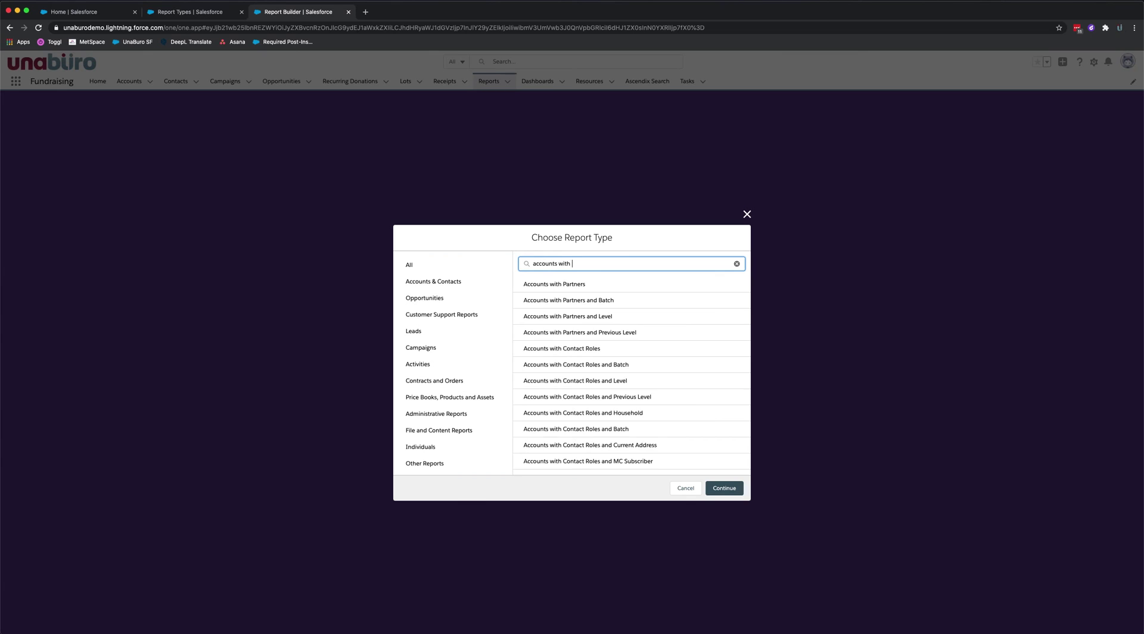
{"action": "type", "text": "re"}
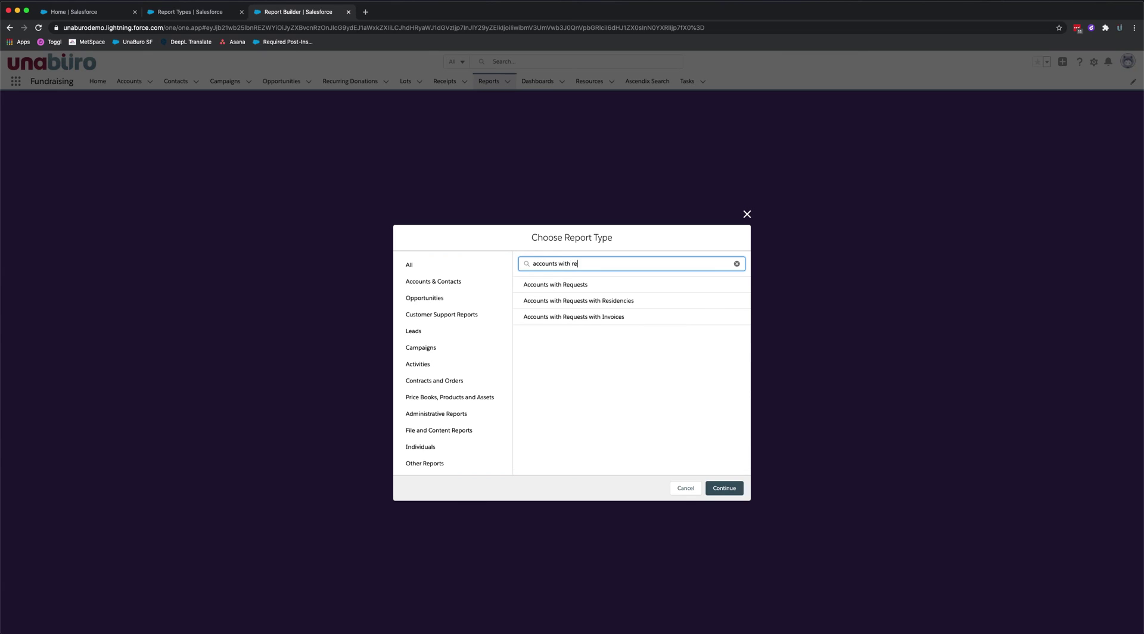
{"action": "left_click", "coordinate": [614, 324]}
{"action": "left_click", "coordinate": [734, 490]}
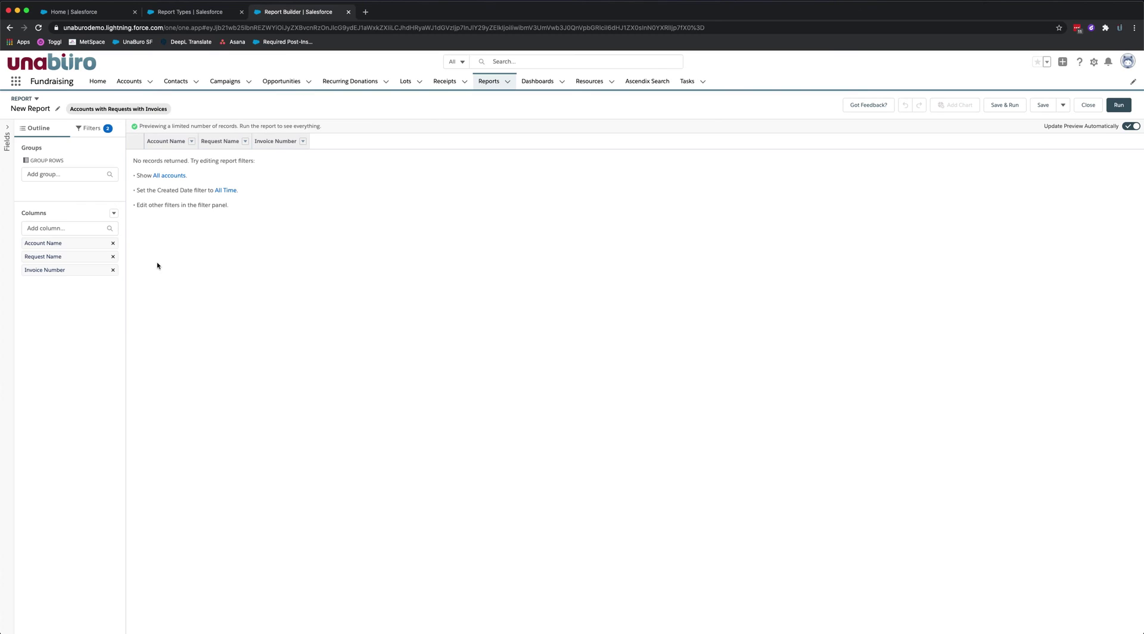
- Add the Status and Amount fields from the Invoices section as report columns
{"action": "left_click", "coordinate": [53, 227]}
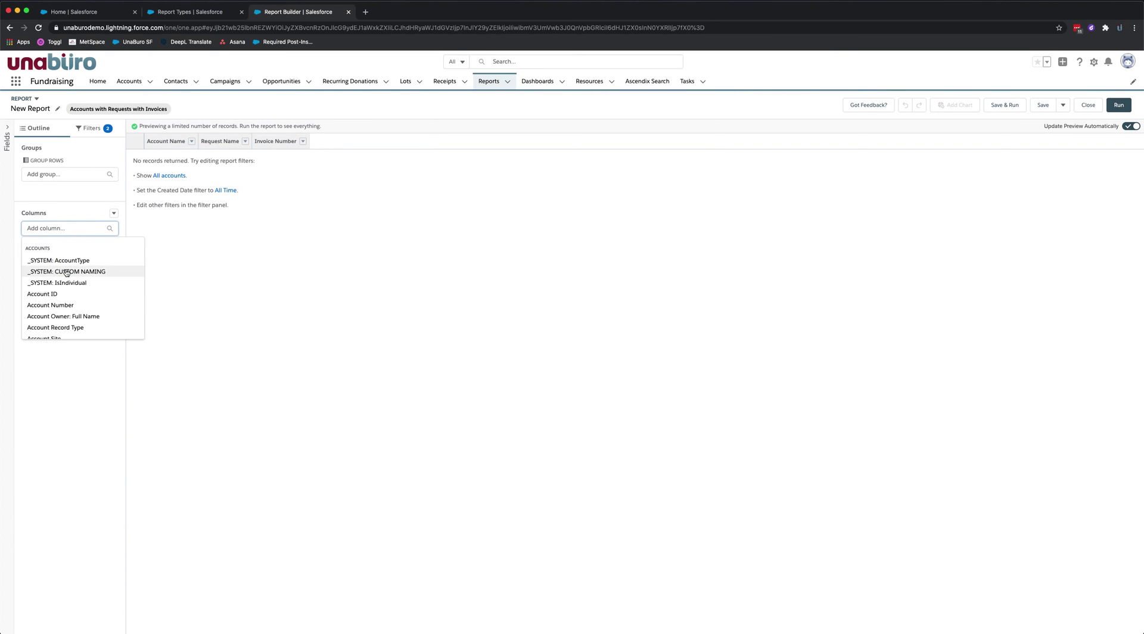
{"action": "type", "text": "stat"}
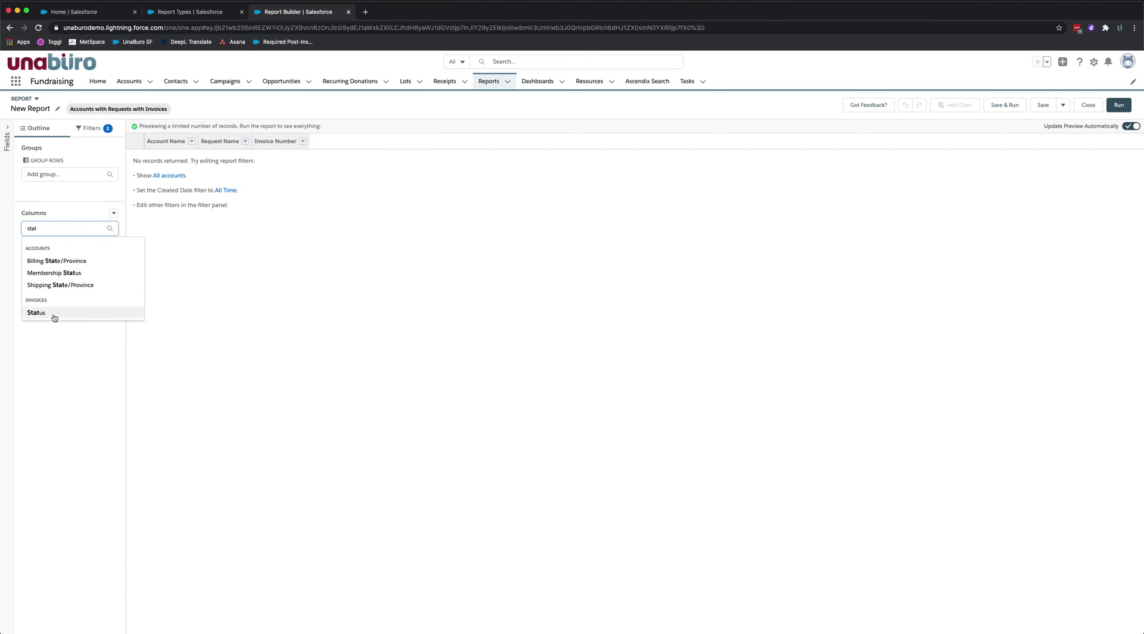
{"action": "left_click", "coordinate": [41, 313]}
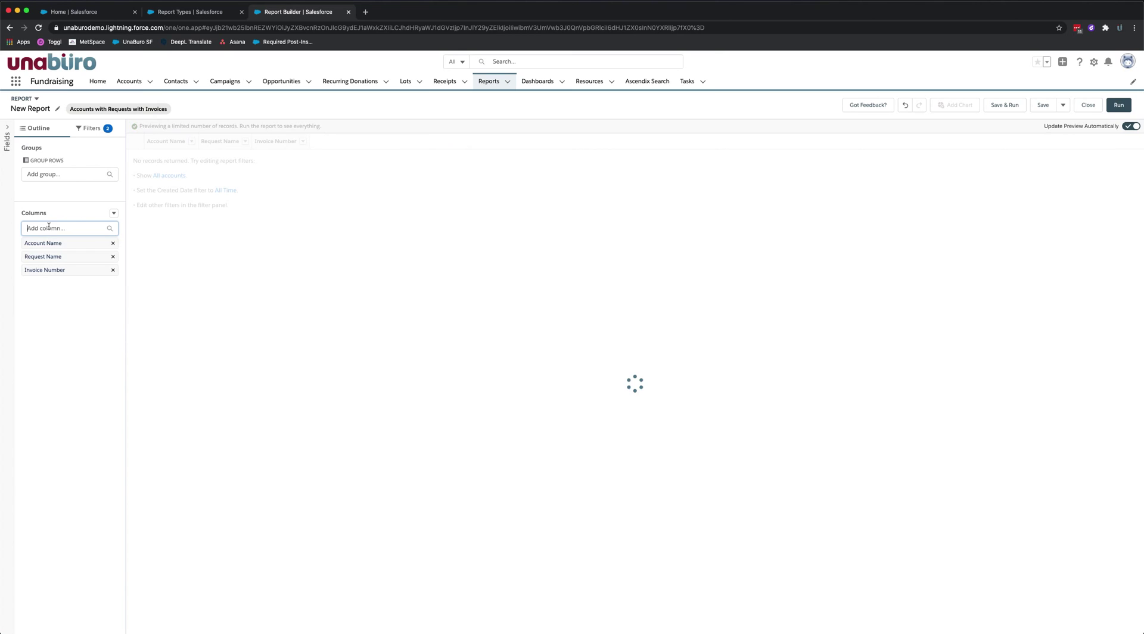
{"action": "type", "text": "a"}
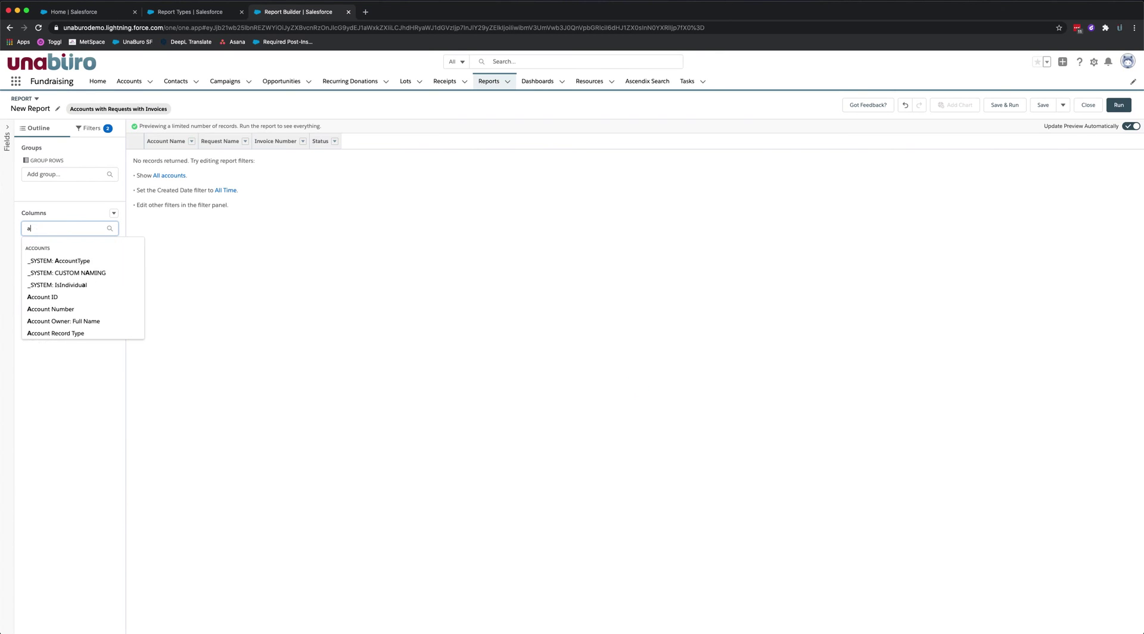
{"action": "type", "text": "mount"}
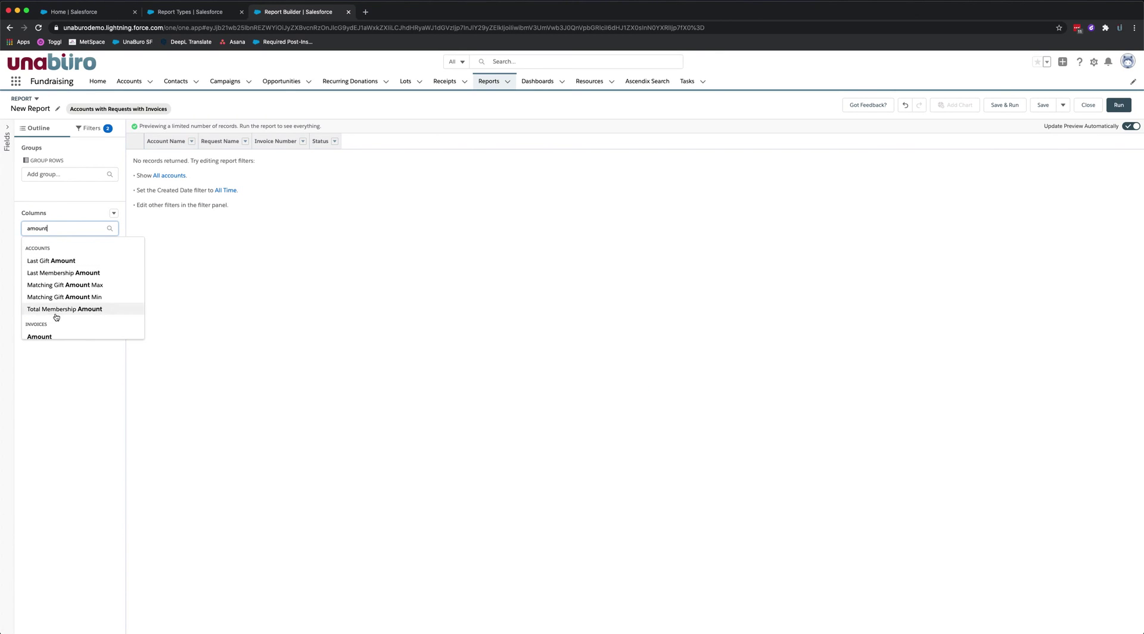
{"action": "scroll", "coordinate": [47, 318], "scroll_direction": "down", "scroll_amount": 1}
{"action": "left_click", "coordinate": [40, 332]}
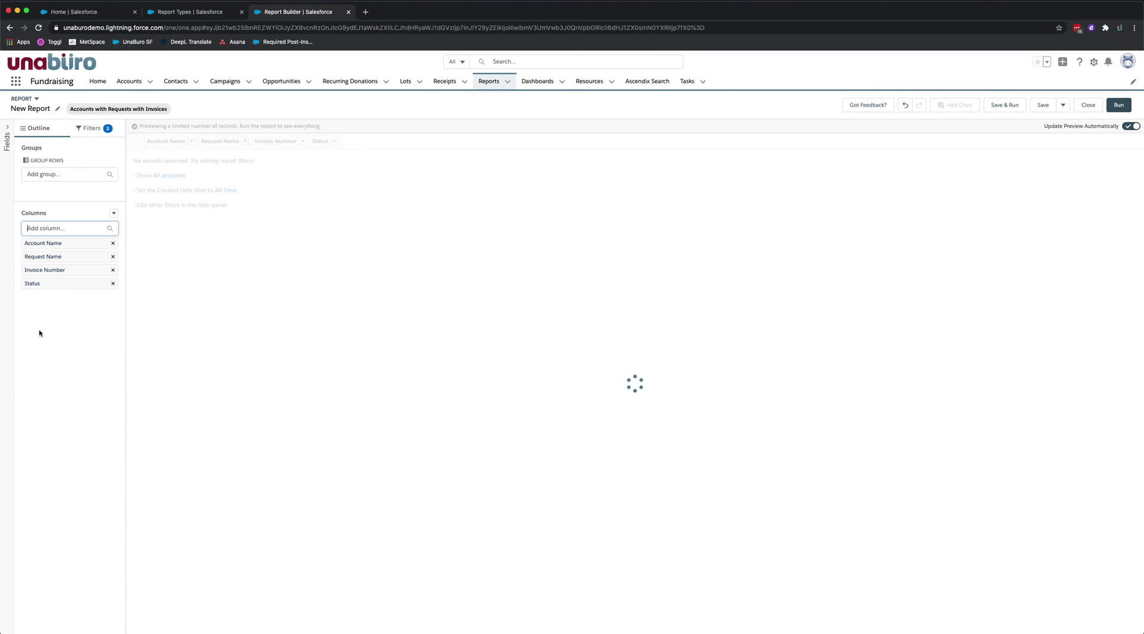
- Add the Account Owner: Company Name lookup field from the Accounts section as a report column
{"action": "left_click", "coordinate": [43, 228]}
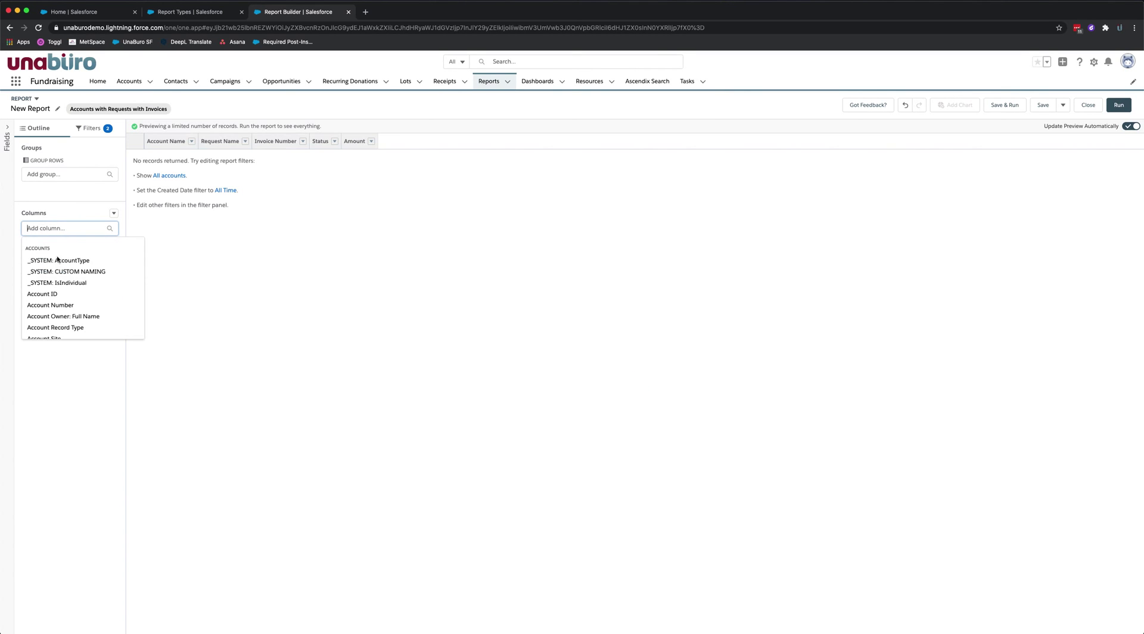
{"action": "scroll", "coordinate": [65, 272], "scroll_direction": "down", "scroll_amount": 10}
{"action": "scroll", "coordinate": [64, 271], "scroll_direction": "down", "scroll_amount": 10}
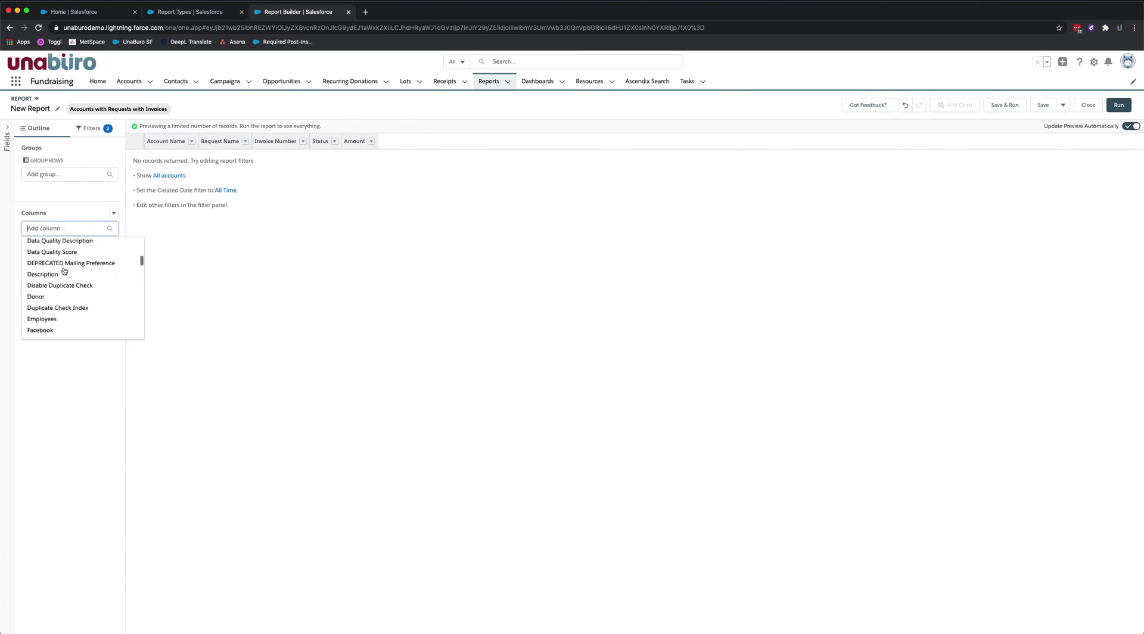
{"action": "scroll", "coordinate": [64, 271], "scroll_direction": "down", "scroll_amount": 10}
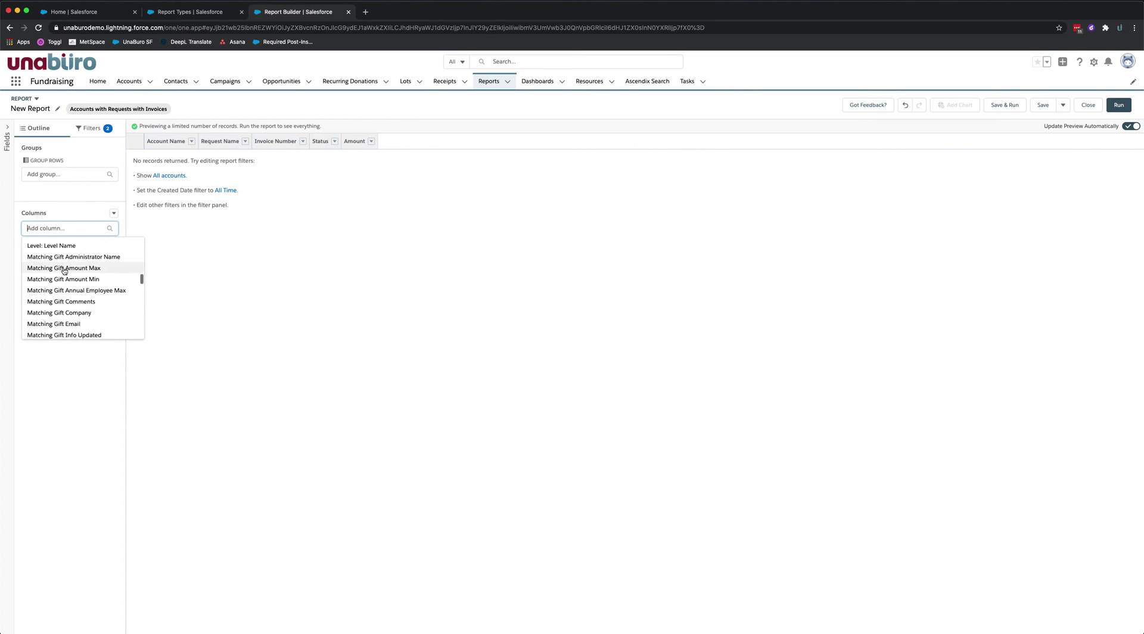
{"action": "scroll", "coordinate": [65, 271], "scroll_direction": "down", "scroll_amount": 10}
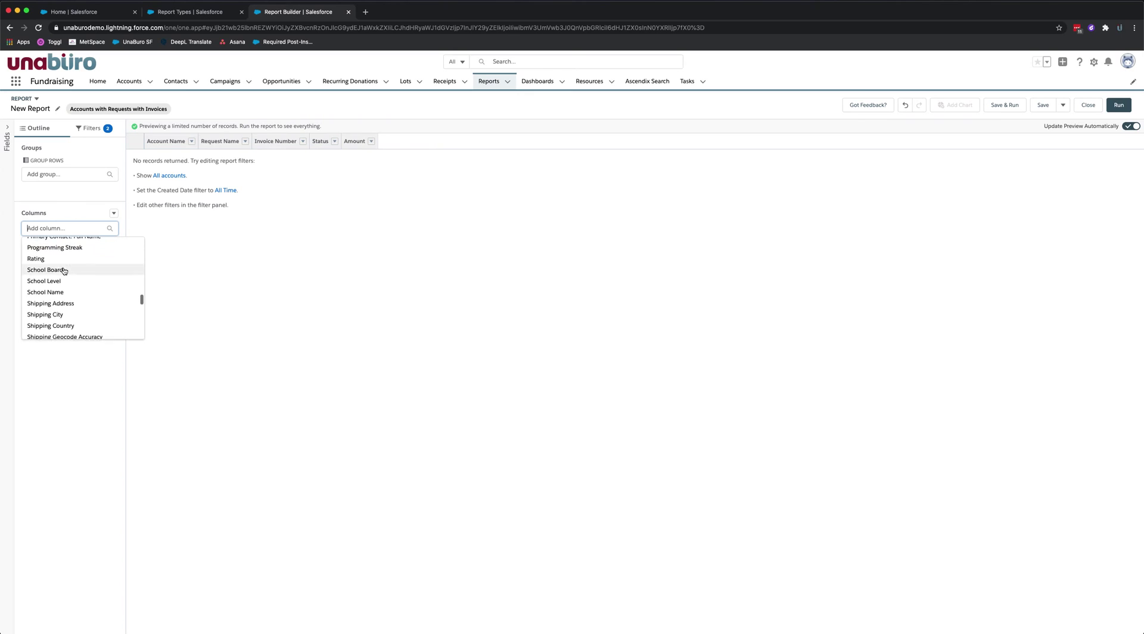
{"action": "scroll", "coordinate": [65, 272], "scroll_direction": "down", "scroll_amount": 1}
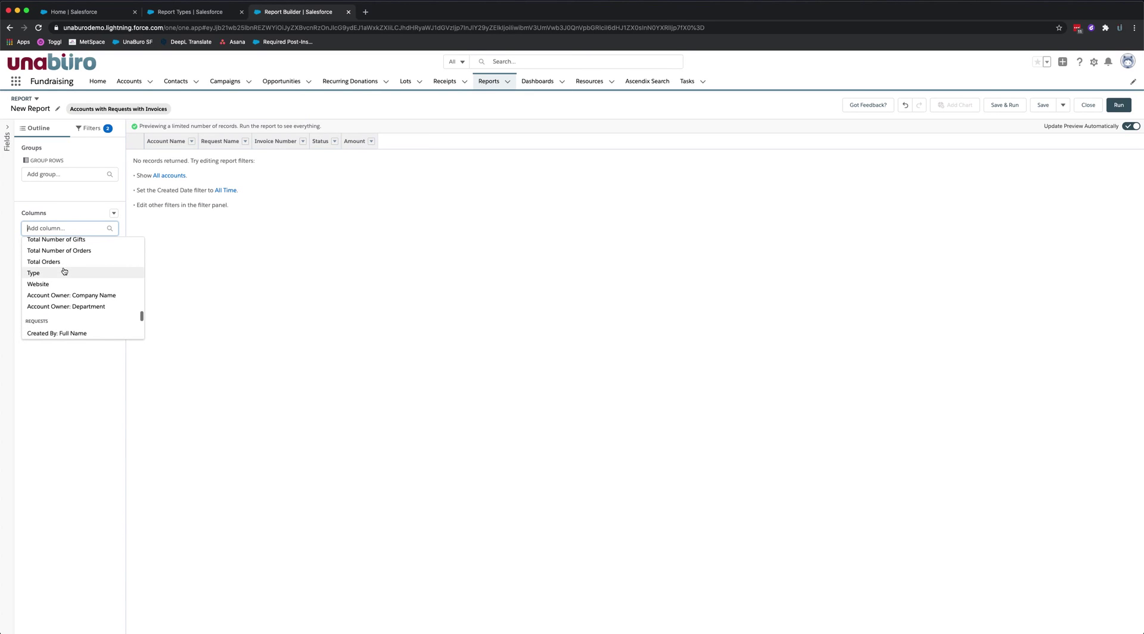
{"action": "left_click", "coordinate": [46, 296]}
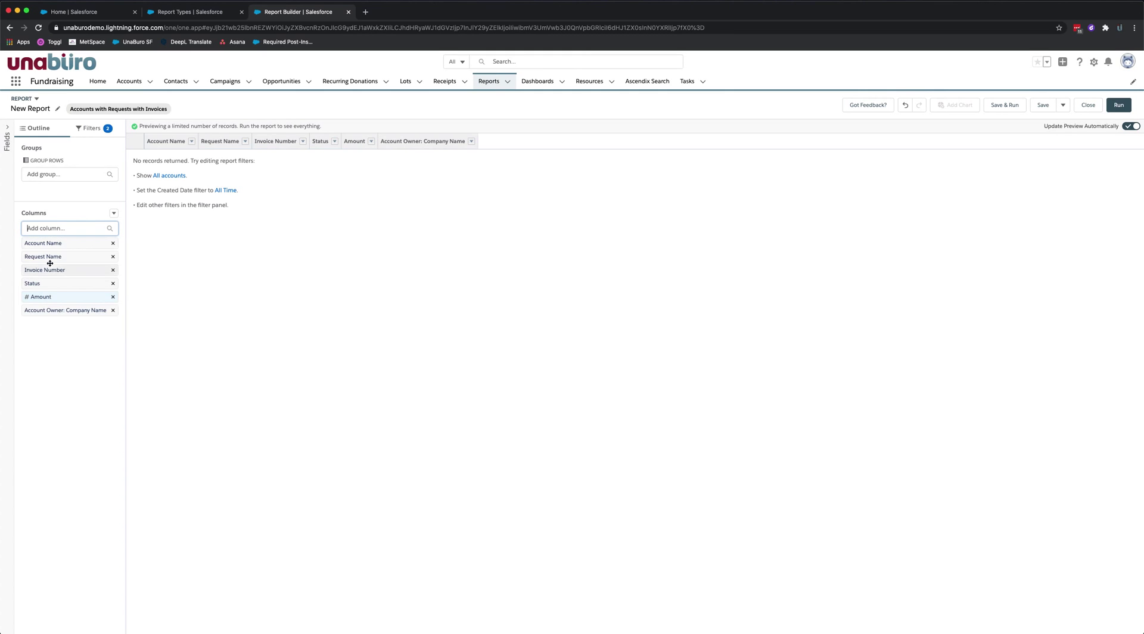
- Open the list of available fields for adding another column to the report
{"action": "left_click", "coordinate": [42, 228]}
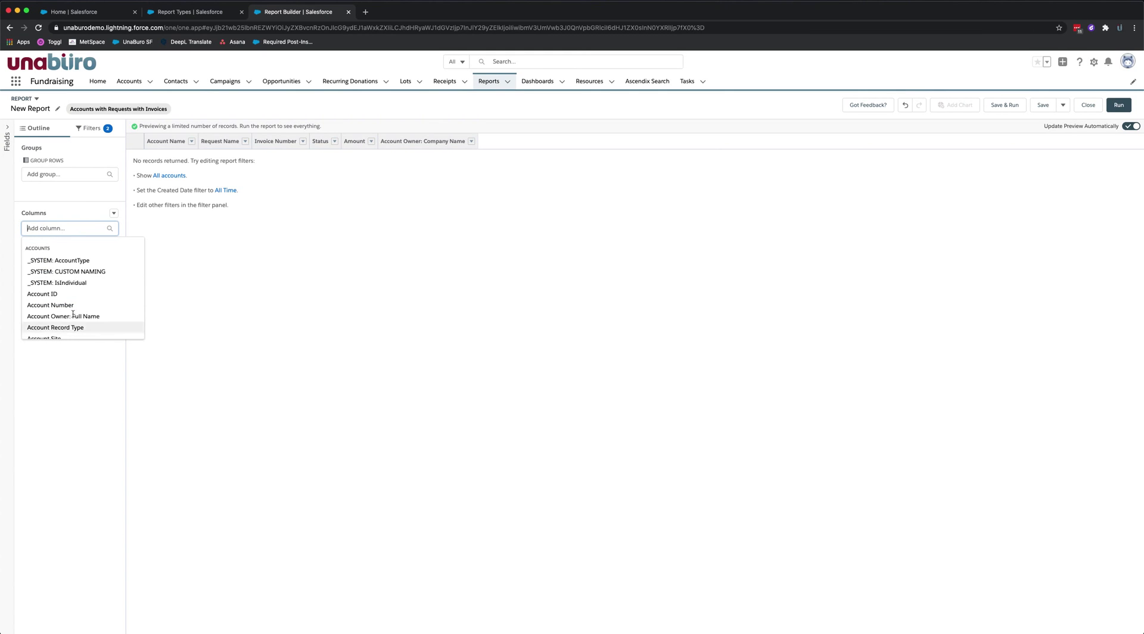